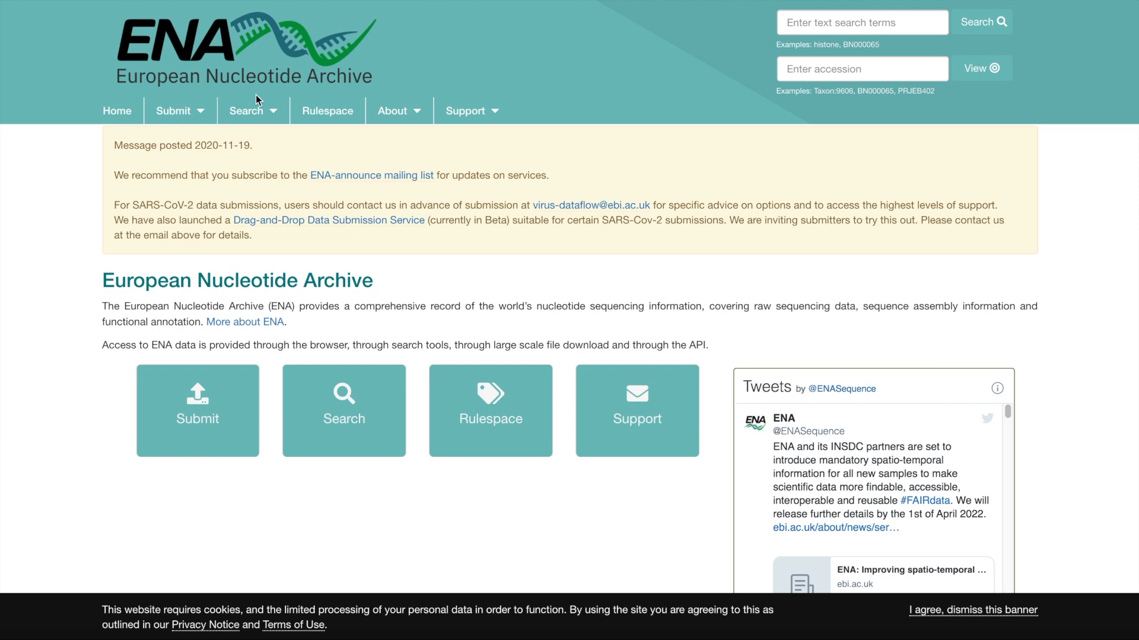
Open the Advanced Search and set the data type of the new search to Raw reads.
click(272, 114)
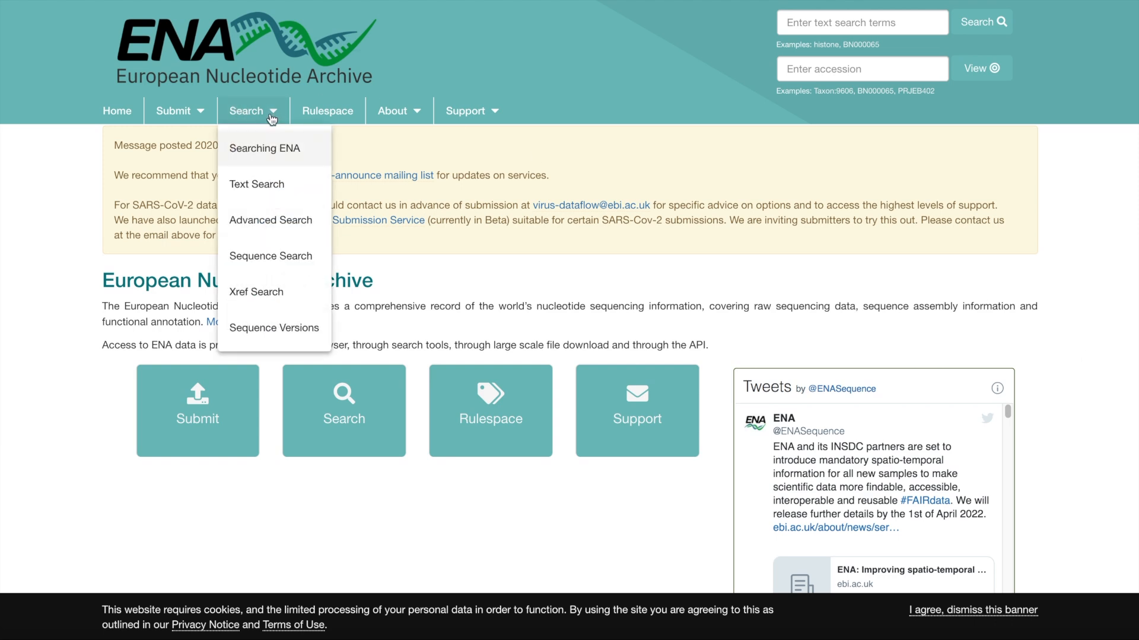
click(262, 229)
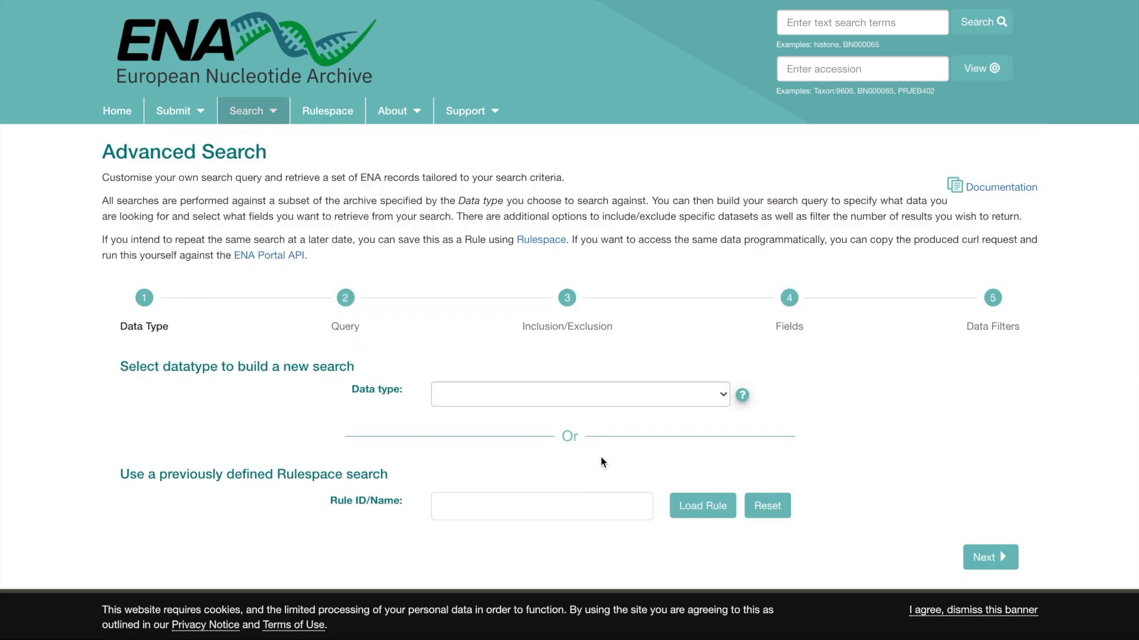
scroll(602, 460, down, 1)
click(585, 359)
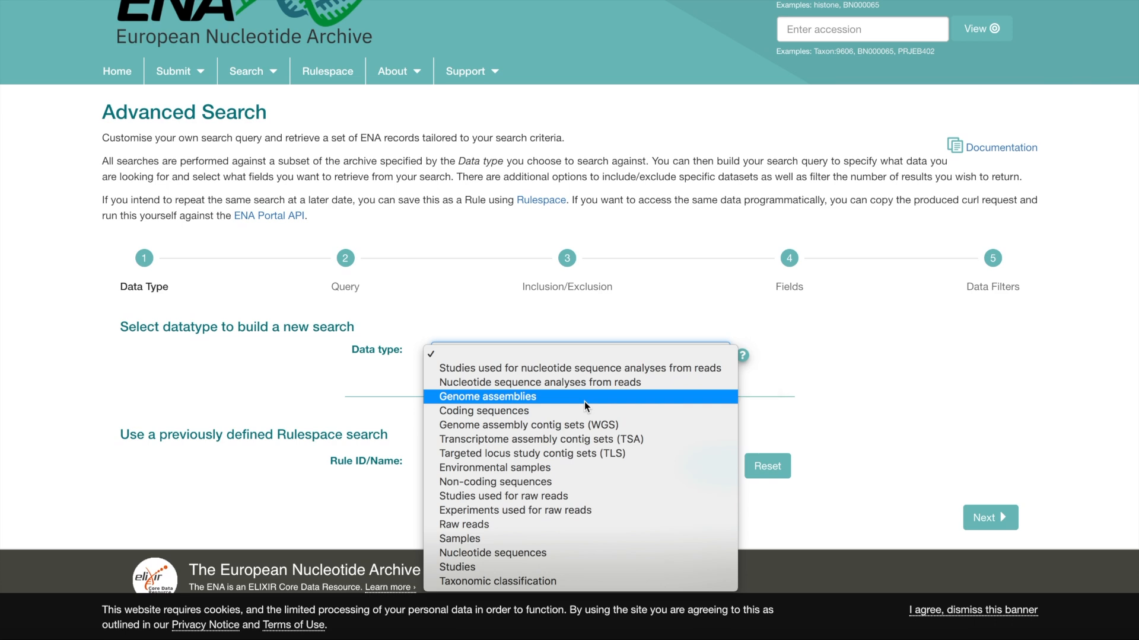
click(522, 525)
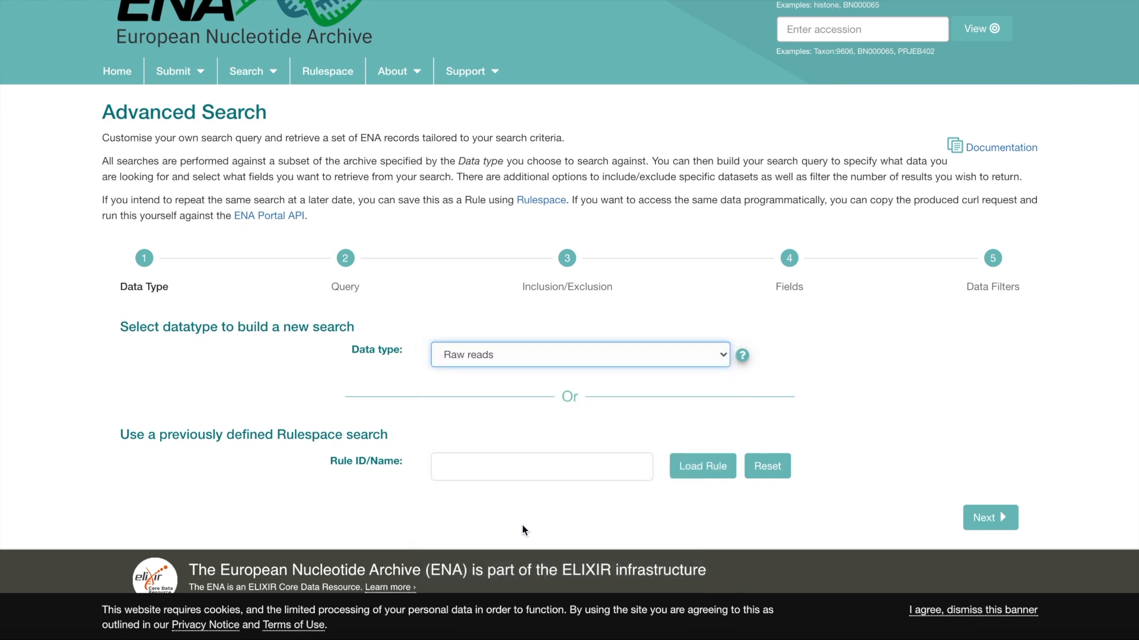
Add a taxonomy condition to the query with NCBI Taxonomy set to Homo sapiens (9606).
click(334, 273)
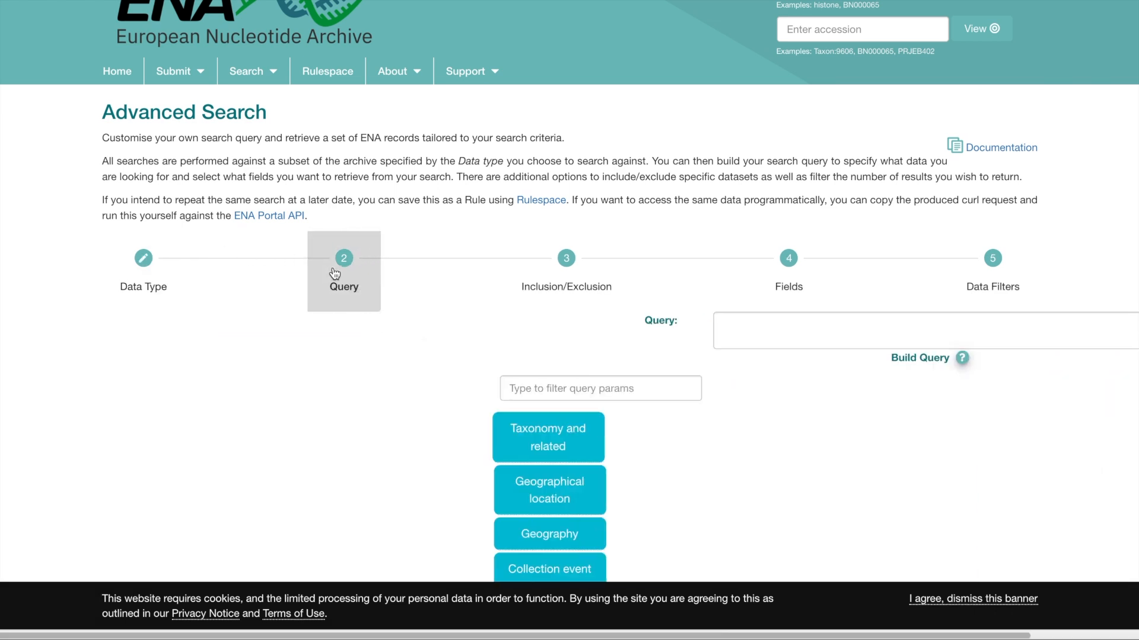
scroll(362, 356, down, 2)
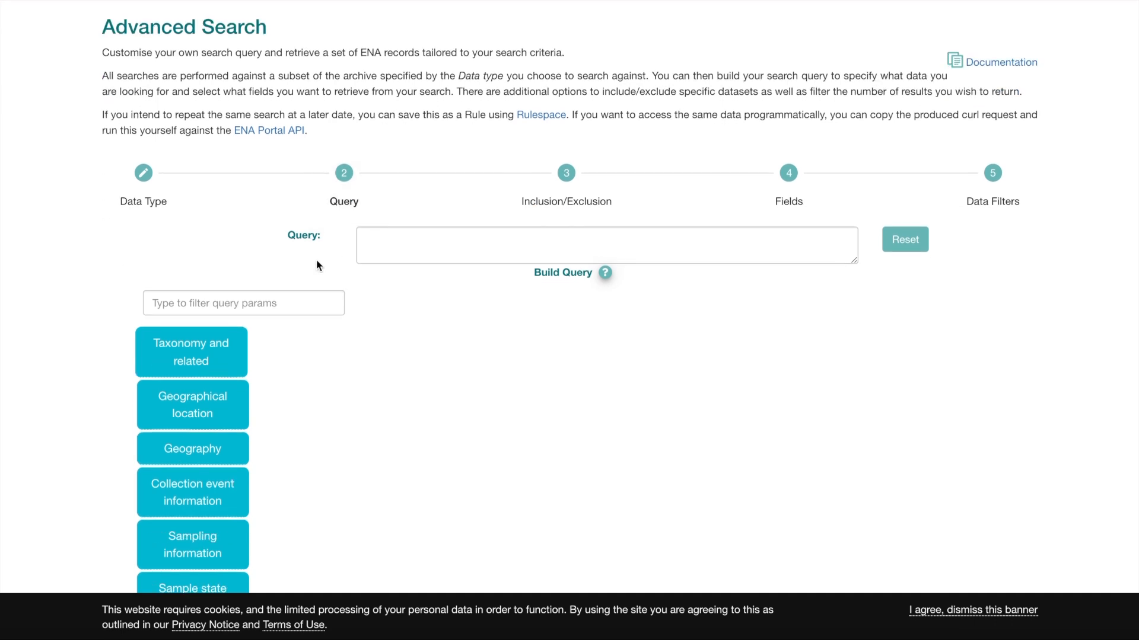
scroll(89, 409, down, 2)
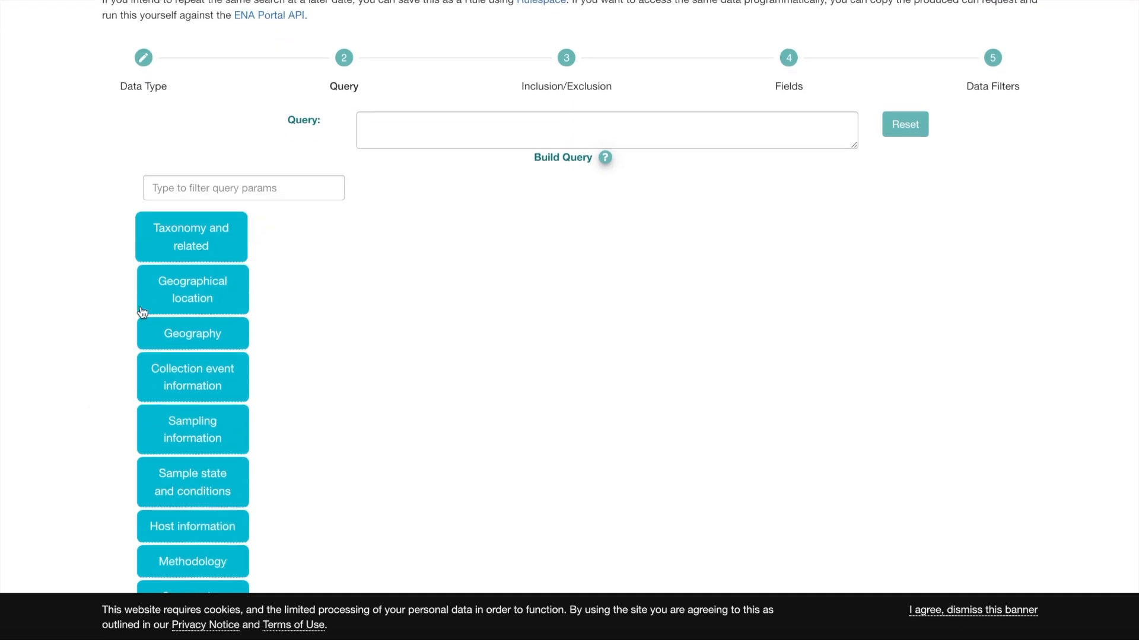
click(172, 237)
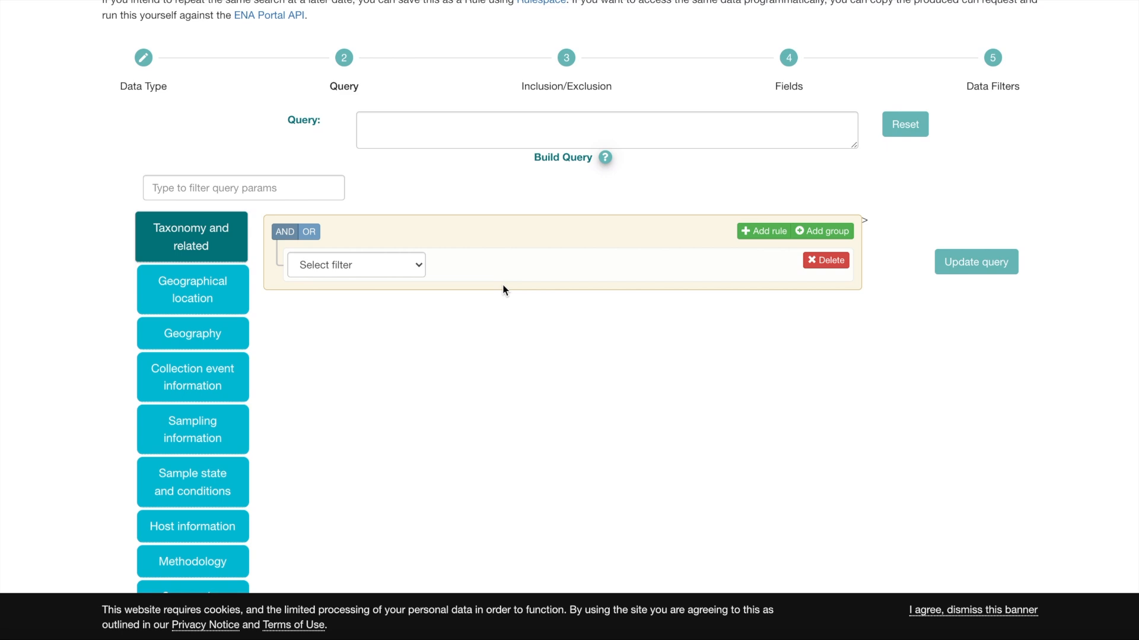
click(390, 267)
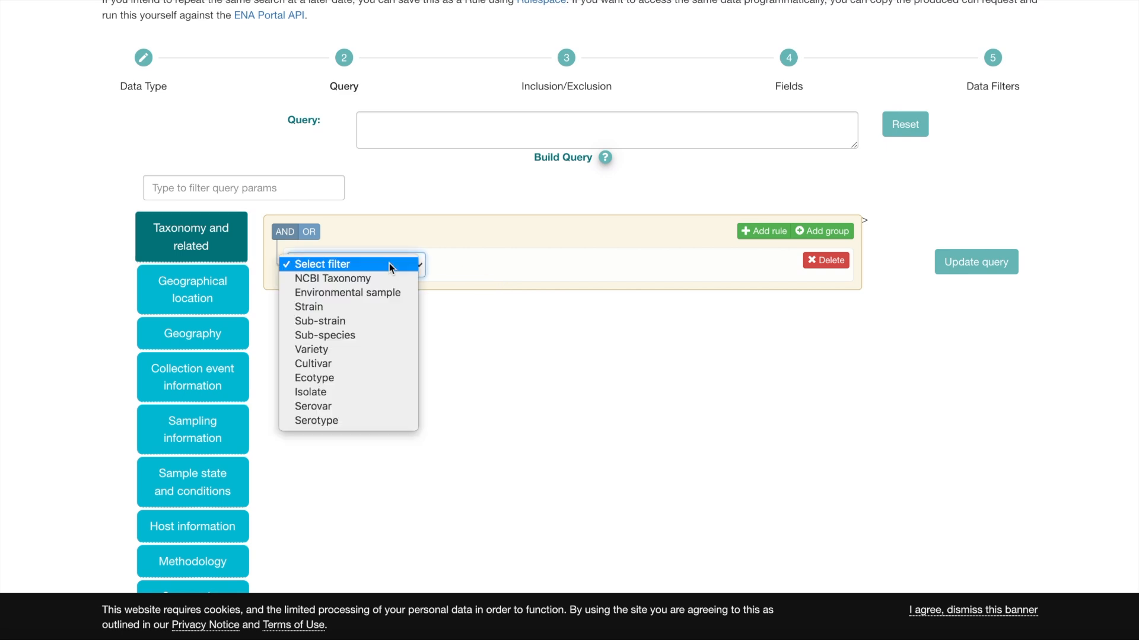
click(375, 279)
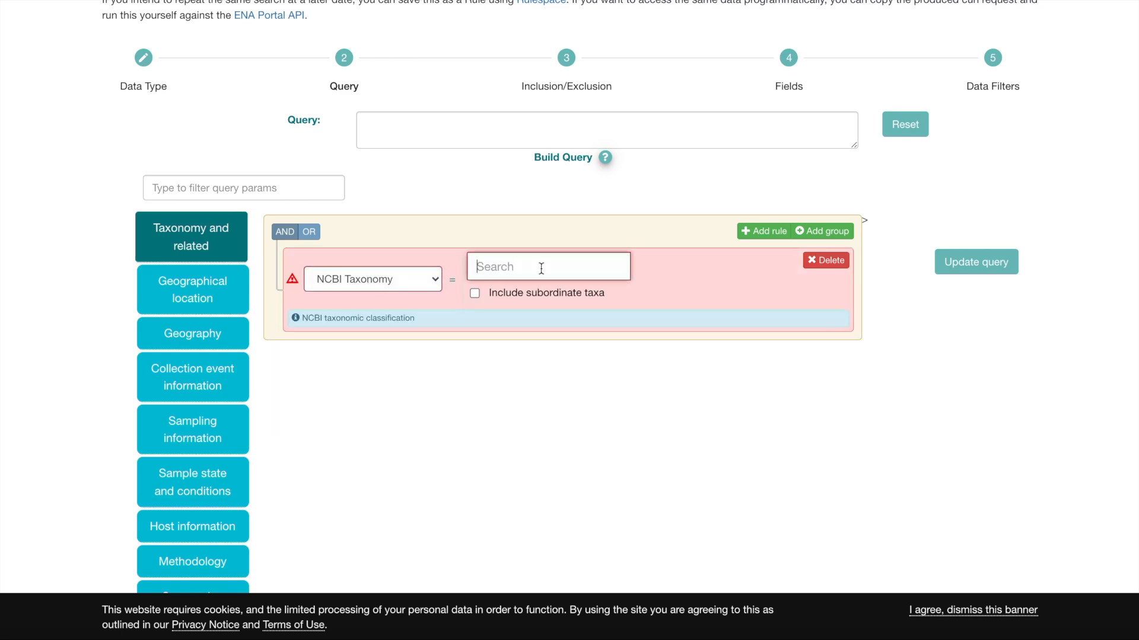
text(Homo Sapien)
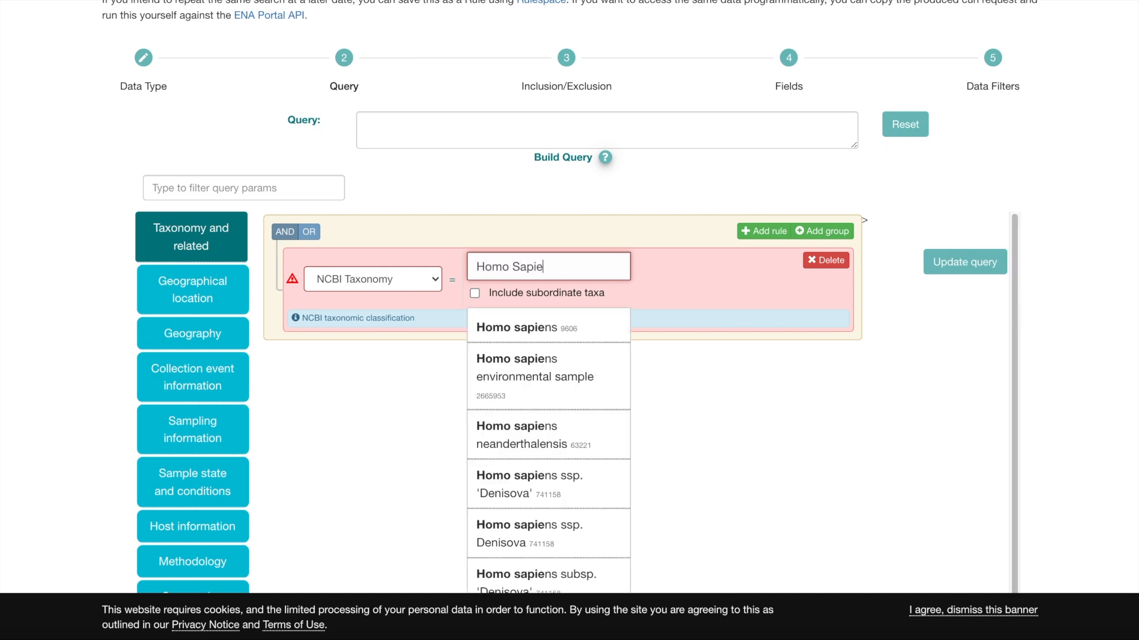
click(602, 325)
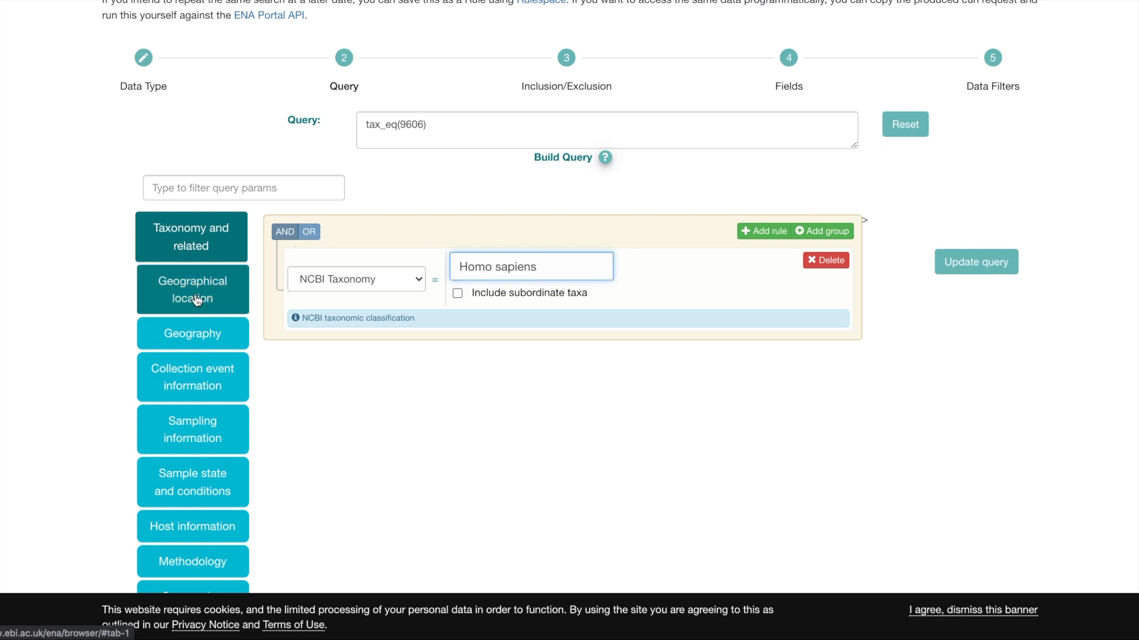
Add a sequencing information condition to the query with Instrument platform equal to PACBIO_SMRT.
scroll(197, 301, down, 3)
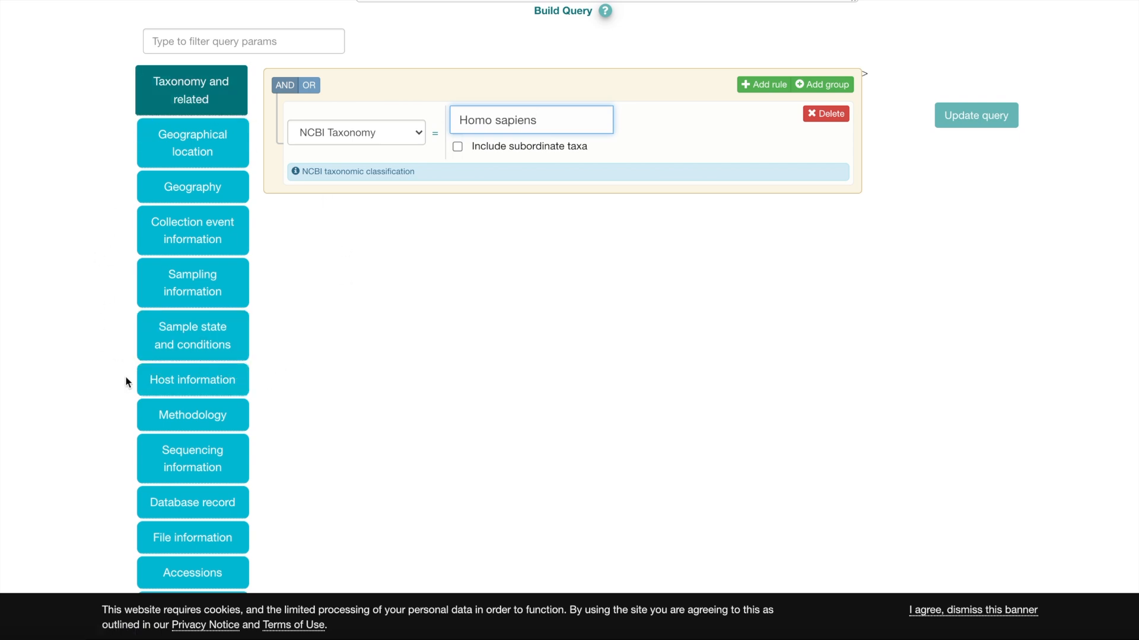
scroll(126, 381, down, 1)
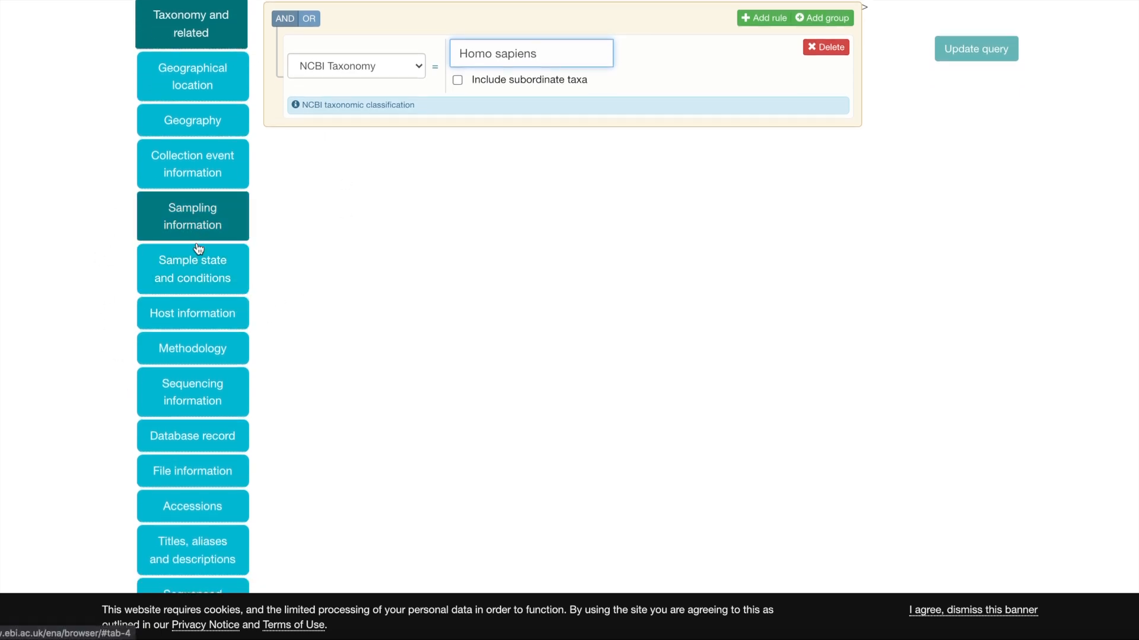
click(185, 398)
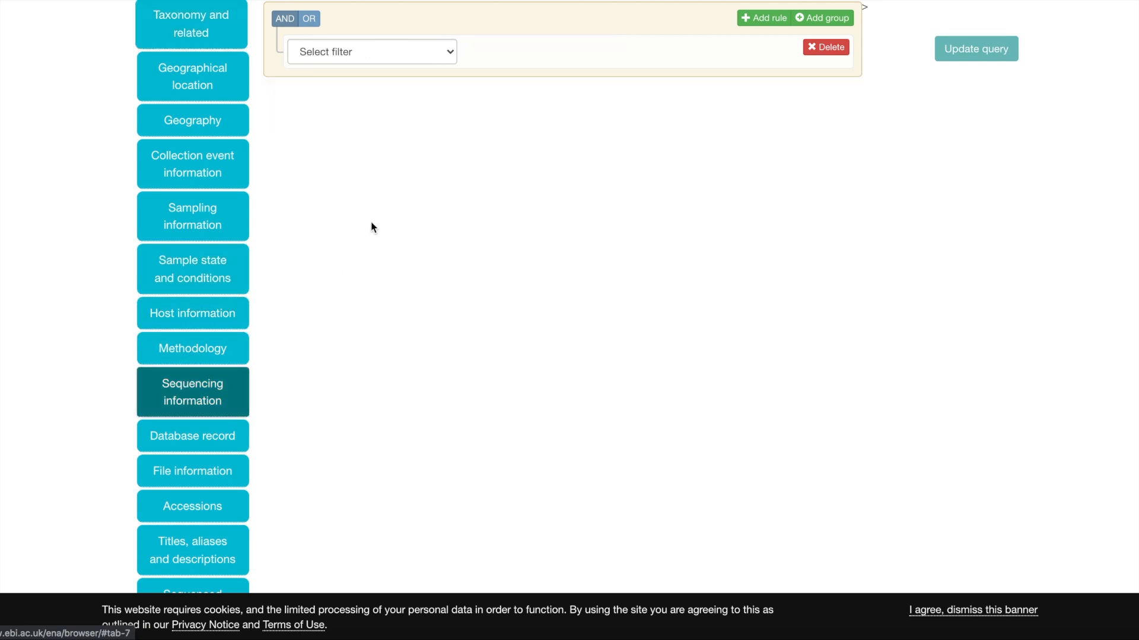
scroll(392, 135, up, 1)
click(386, 70)
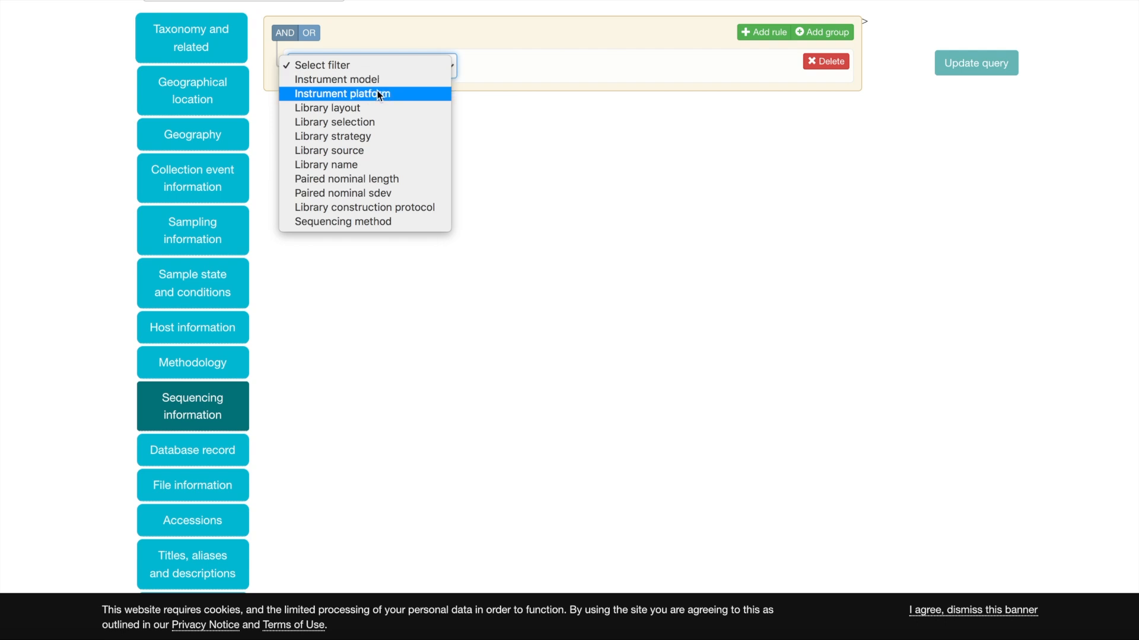
click(375, 93)
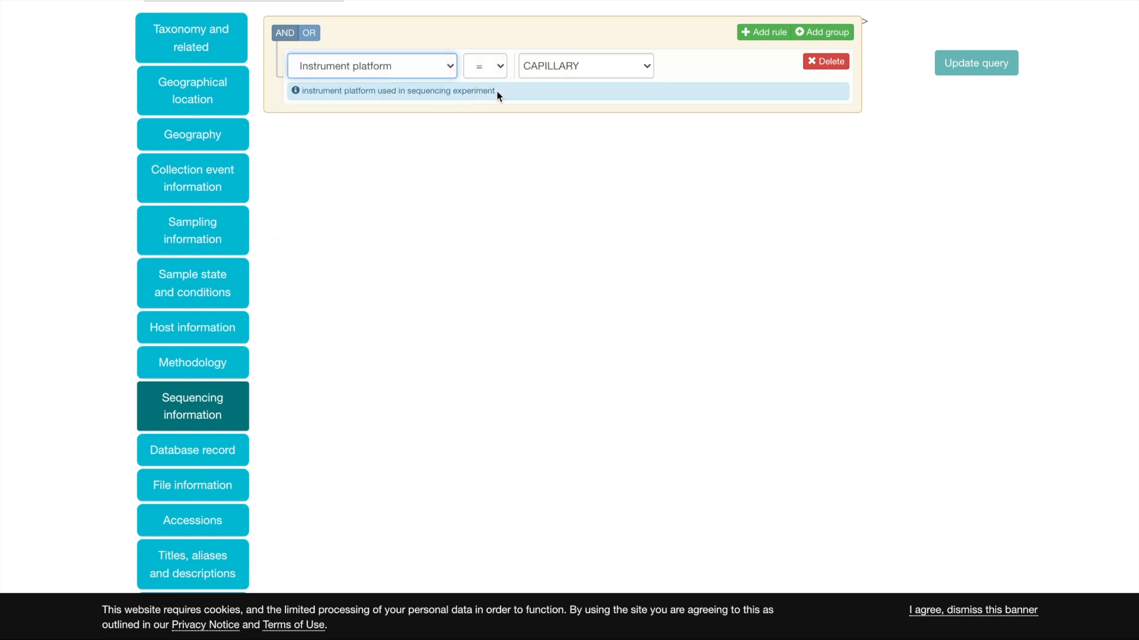
click(558, 66)
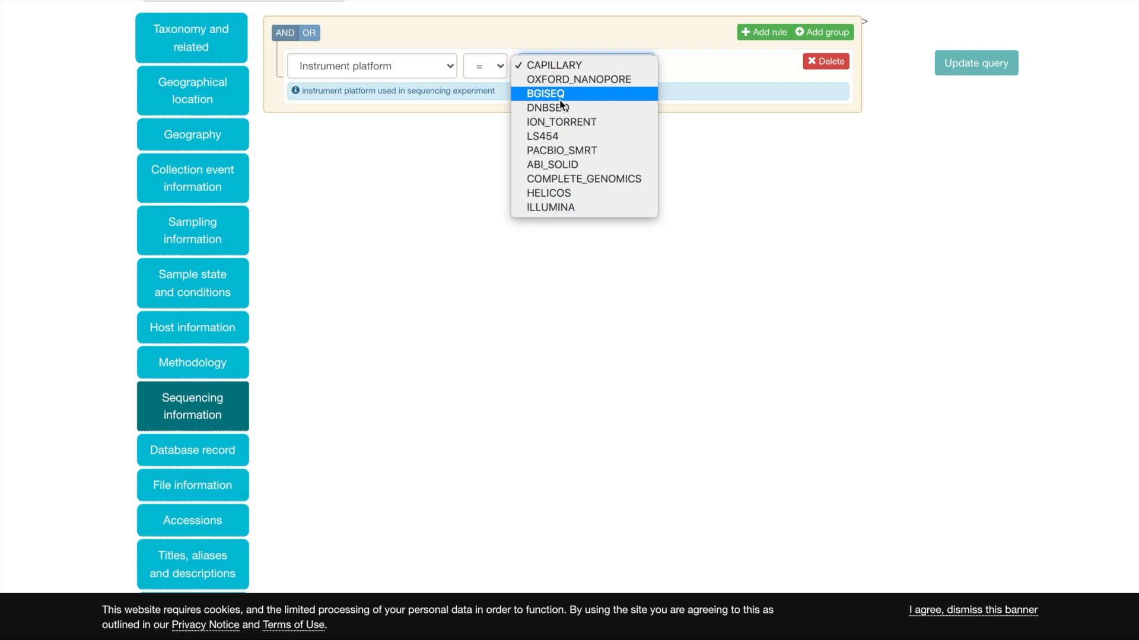
click(559, 151)
scroll(558, 152, up, 2)
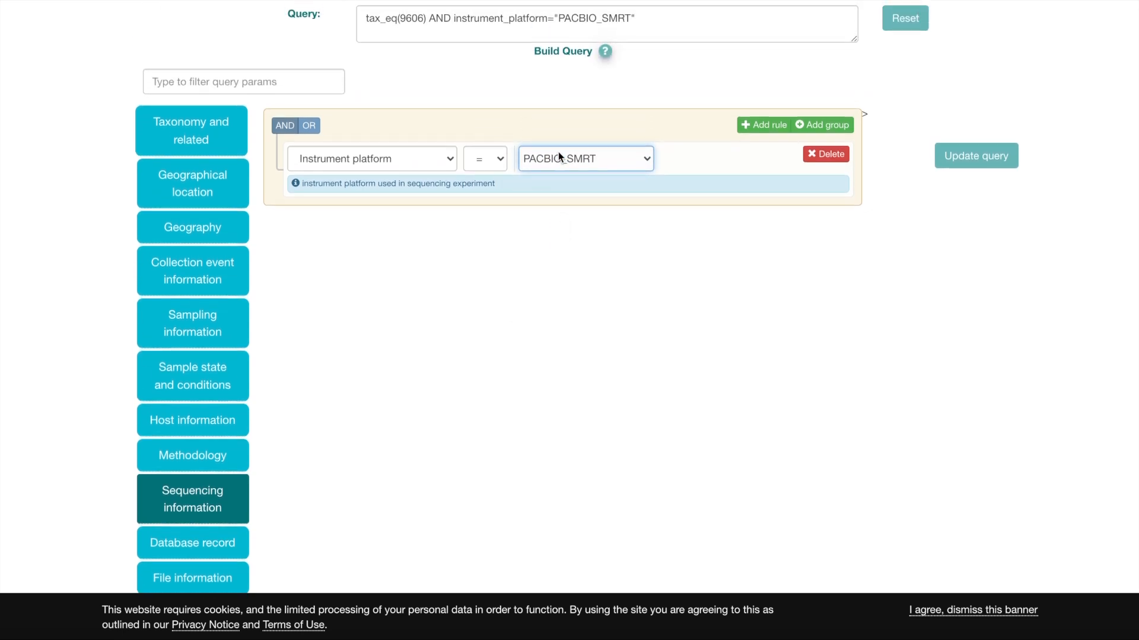
Add a second Instrument platform rule for OXFORD_NANOPORE and switch the rule combination to OR and back to AND.
click(308, 123)
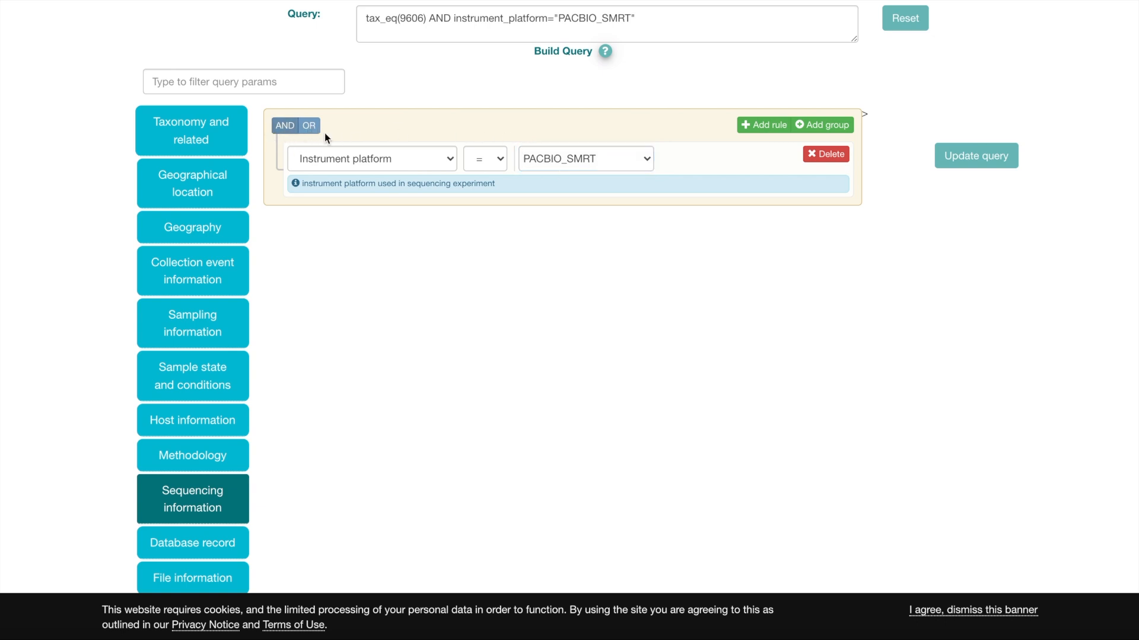
click(764, 124)
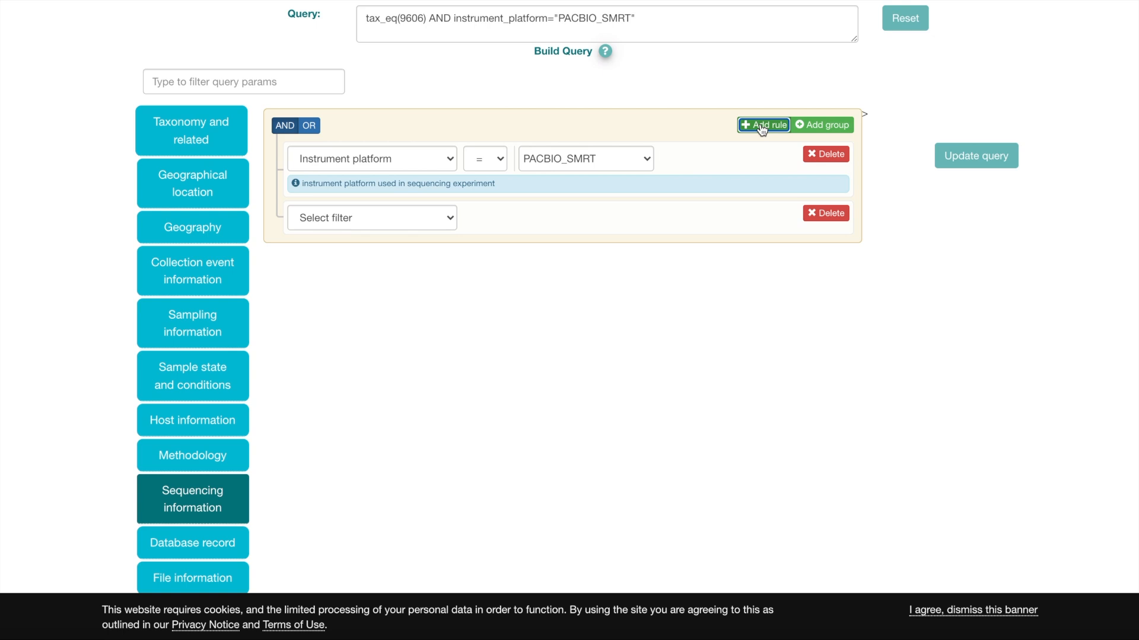
scroll(373, 222, up, 1)
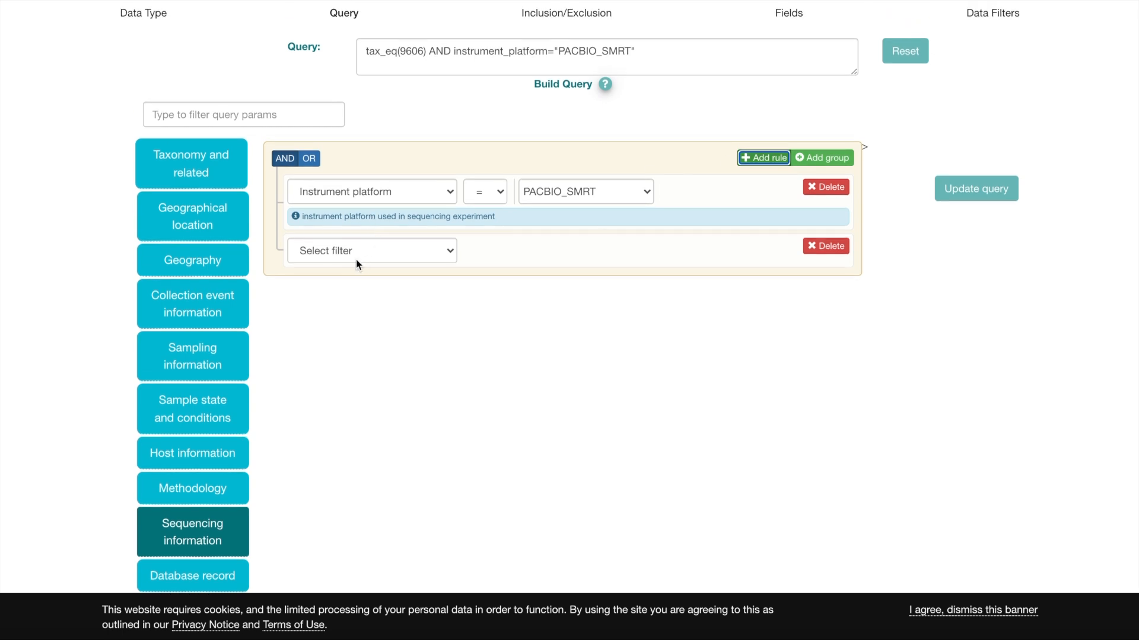
click(357, 260)
click(555, 264)
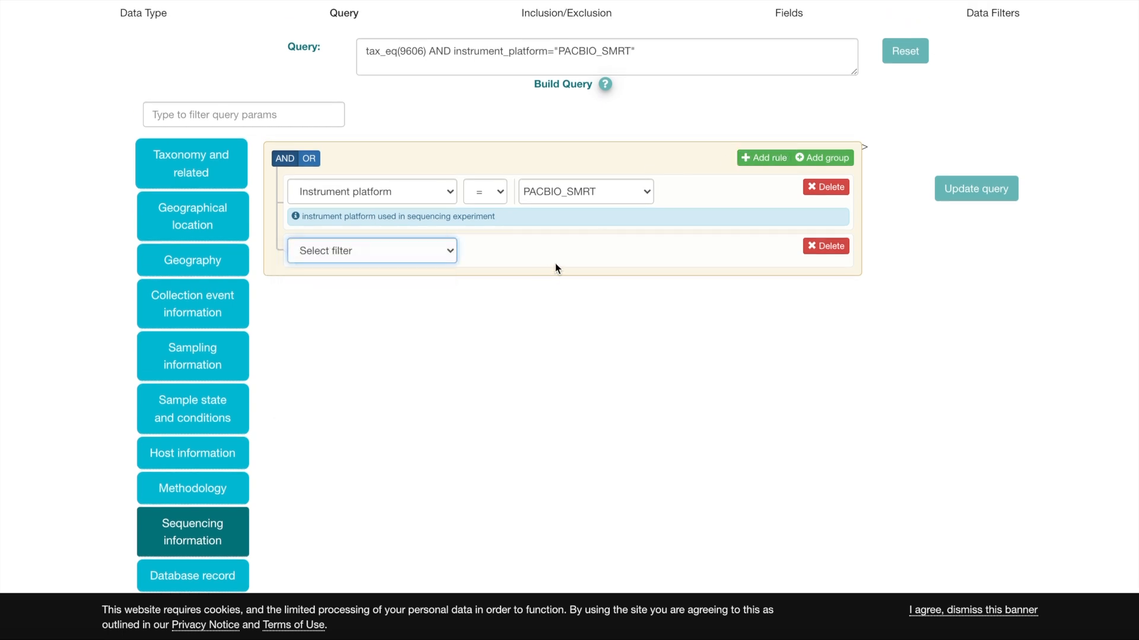
click(564, 254)
click(561, 265)
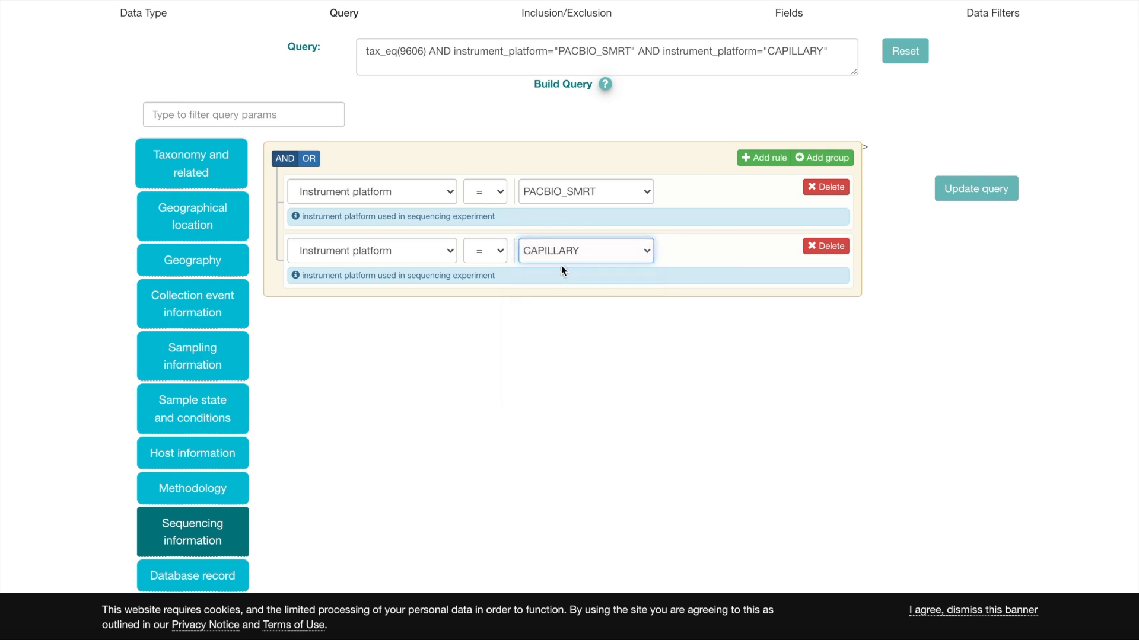
click(309, 160)
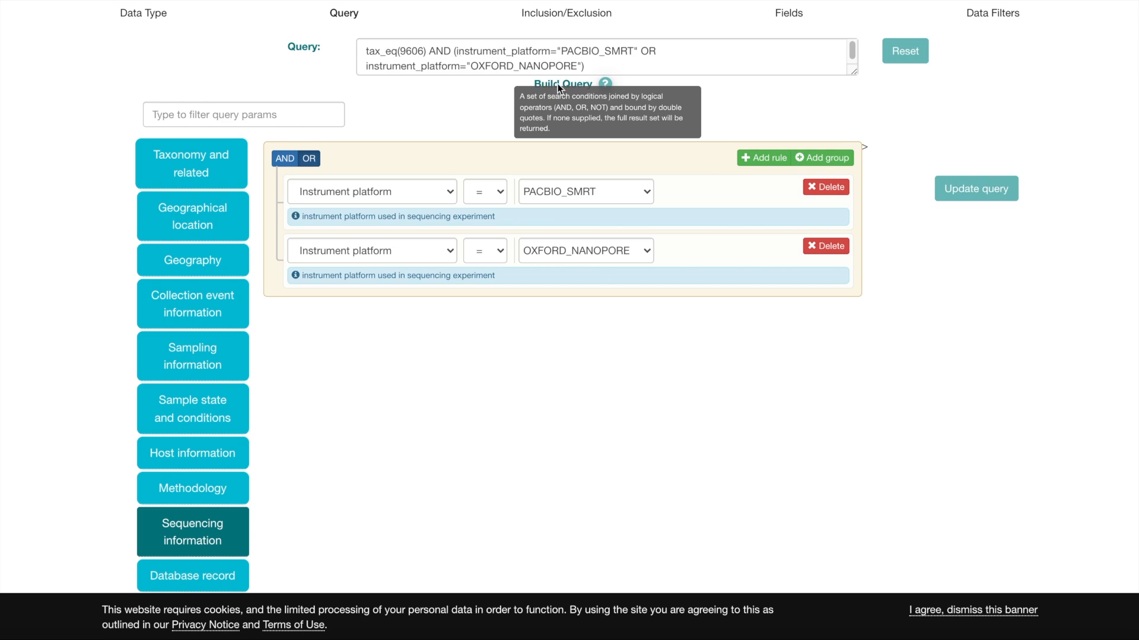
click(284, 159)
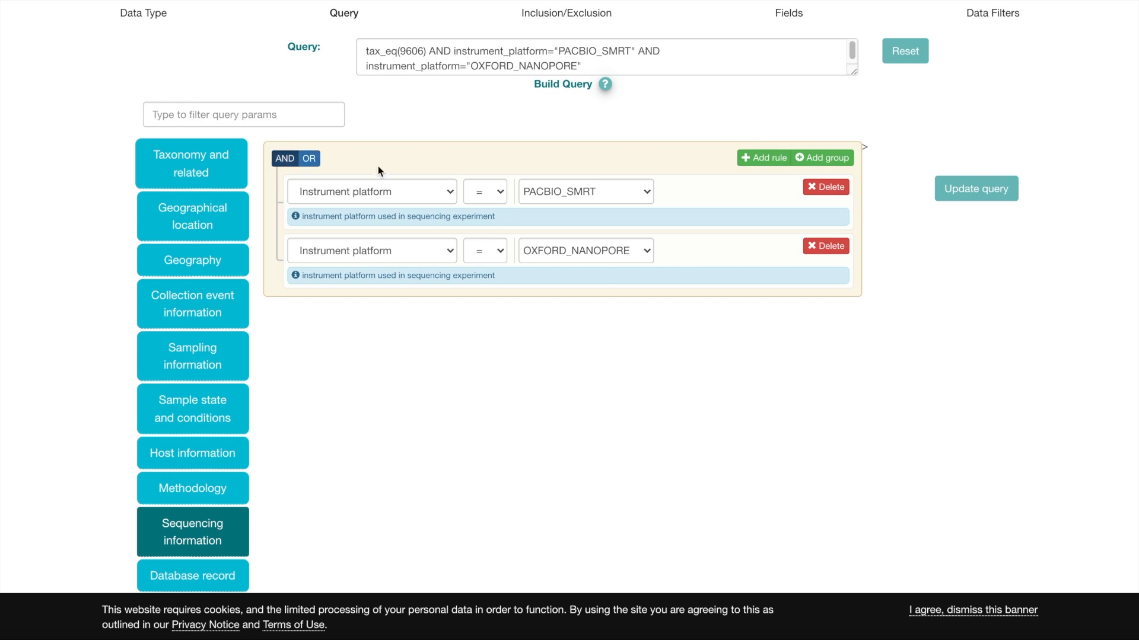
Add another empty sequencing information rule and delete the OXFORD_NANOPORE instrument platform rule.
click(769, 158)
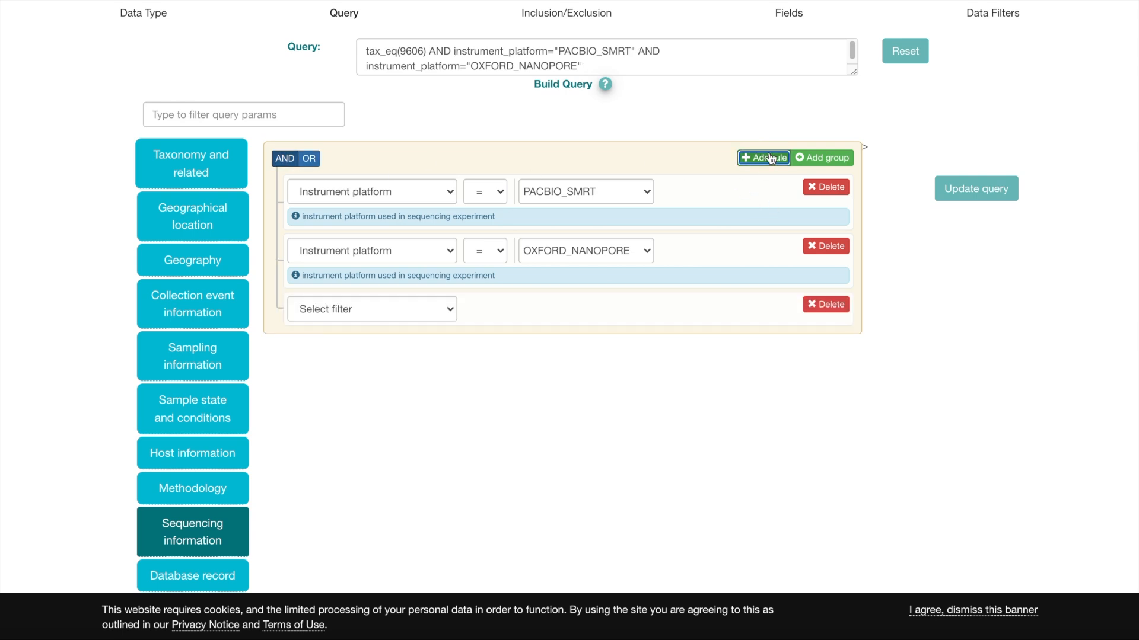
click(335, 317)
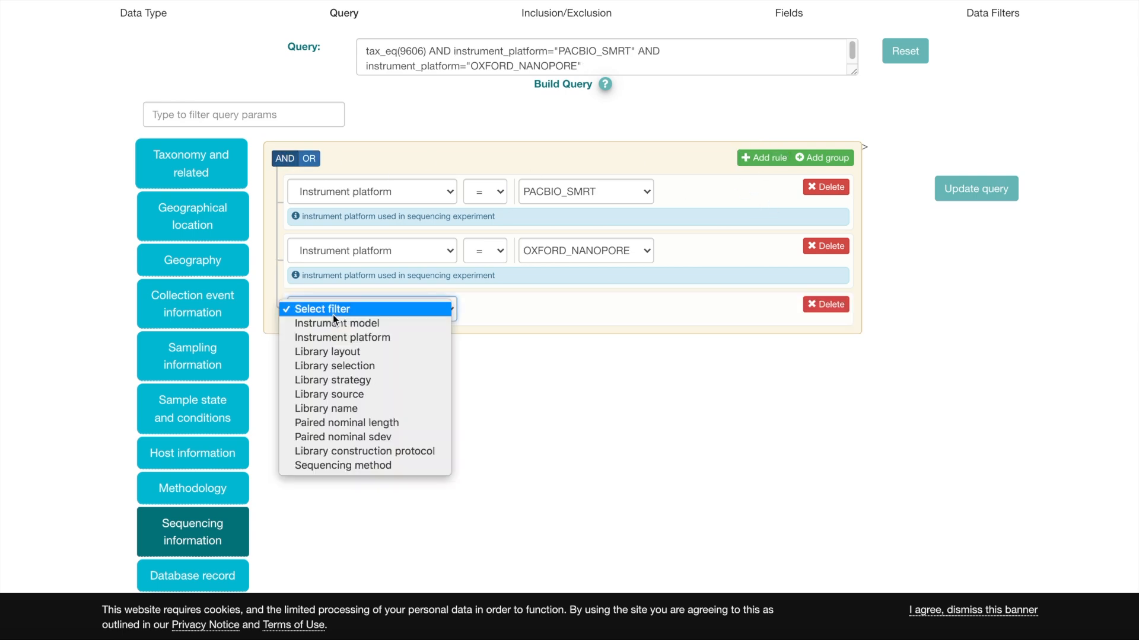
click(820, 244)
click(819, 244)
Set the empty sequencing information rule to Library source equal to TRANSCRIPTOMIC.
click(353, 254)
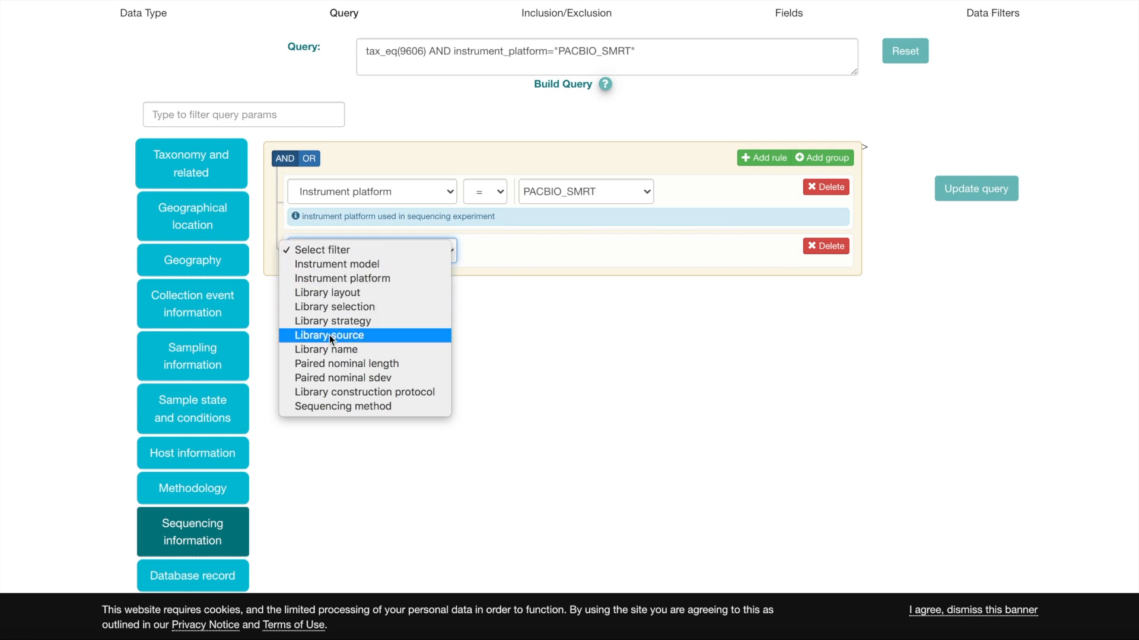
click(330, 307)
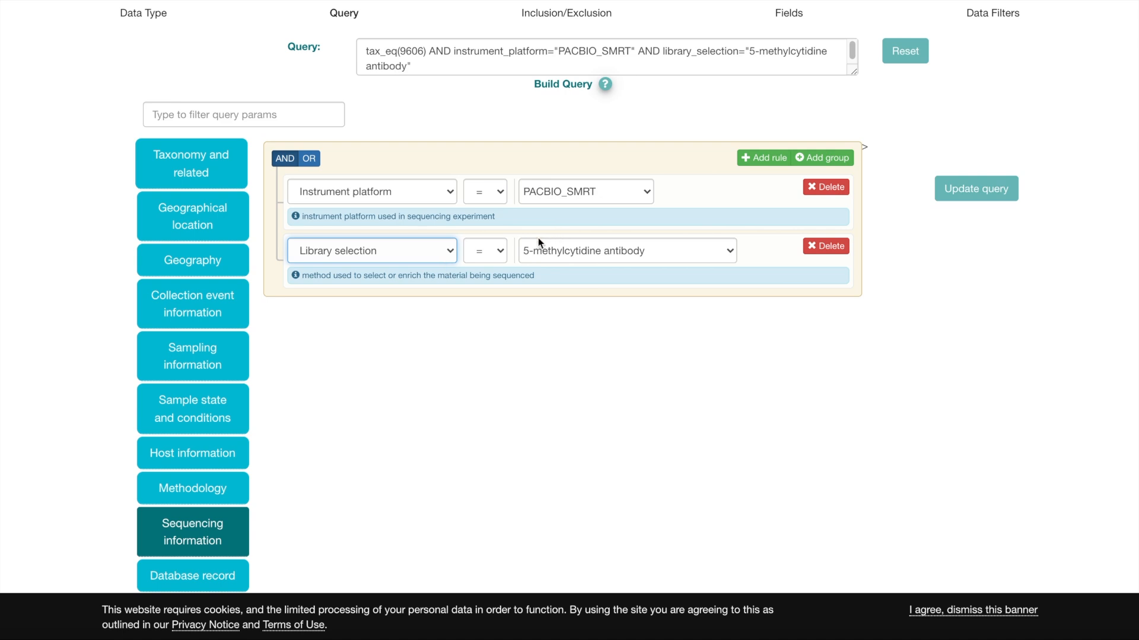
click(493, 252)
click(415, 249)
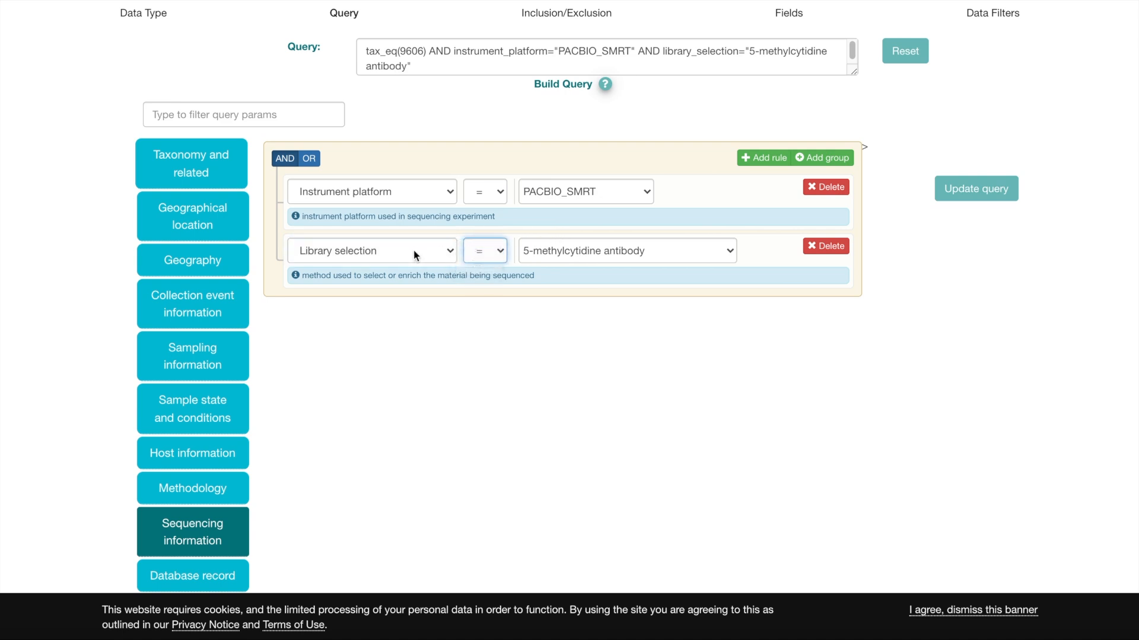
click(415, 250)
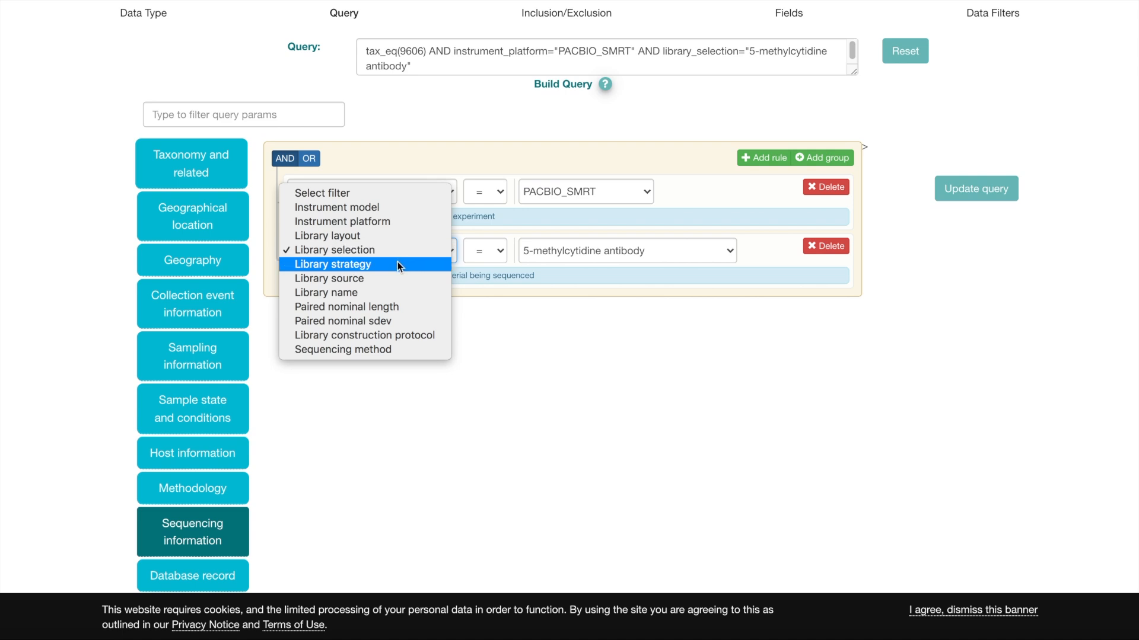
click(381, 279)
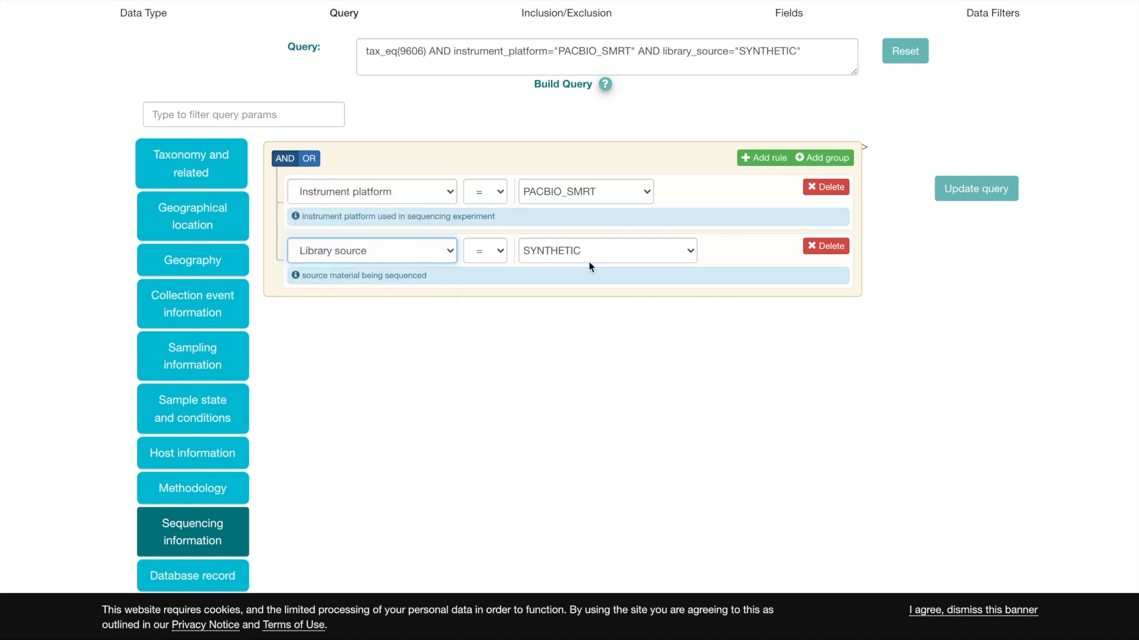
click(579, 254)
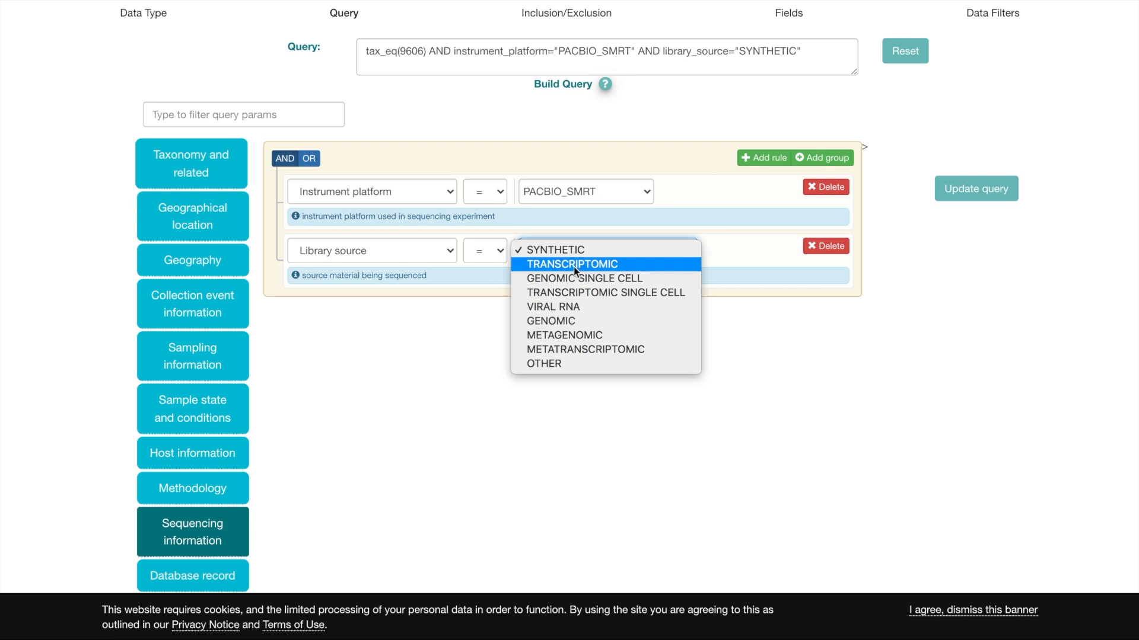
click(574, 265)
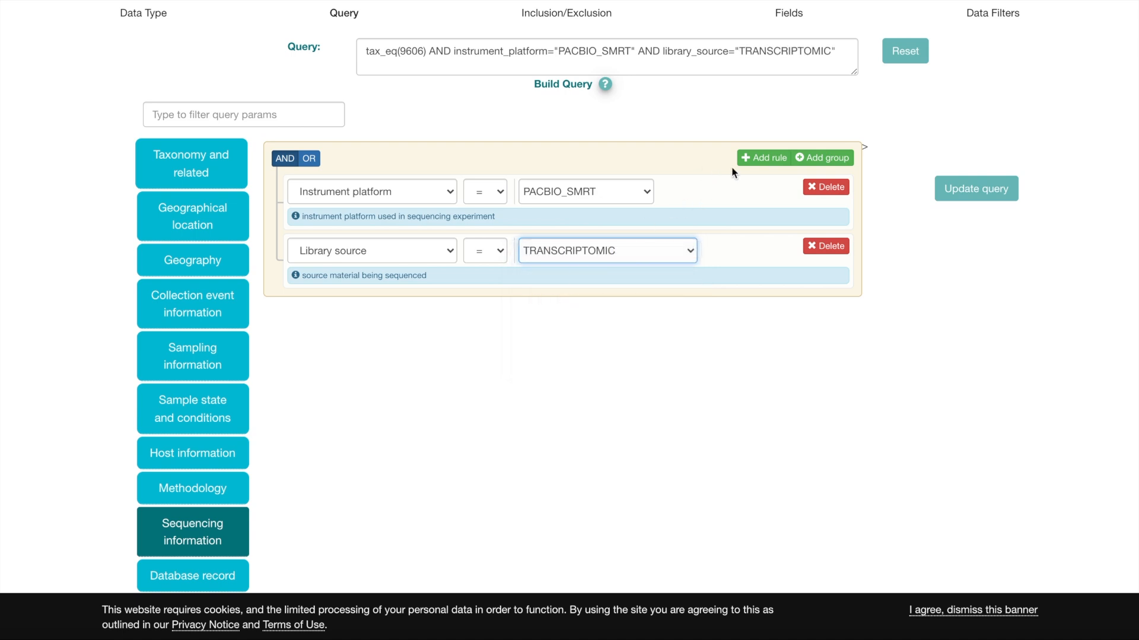
Add a third sequencing information rule with Library strategy equal to RNA-Seq.
click(768, 159)
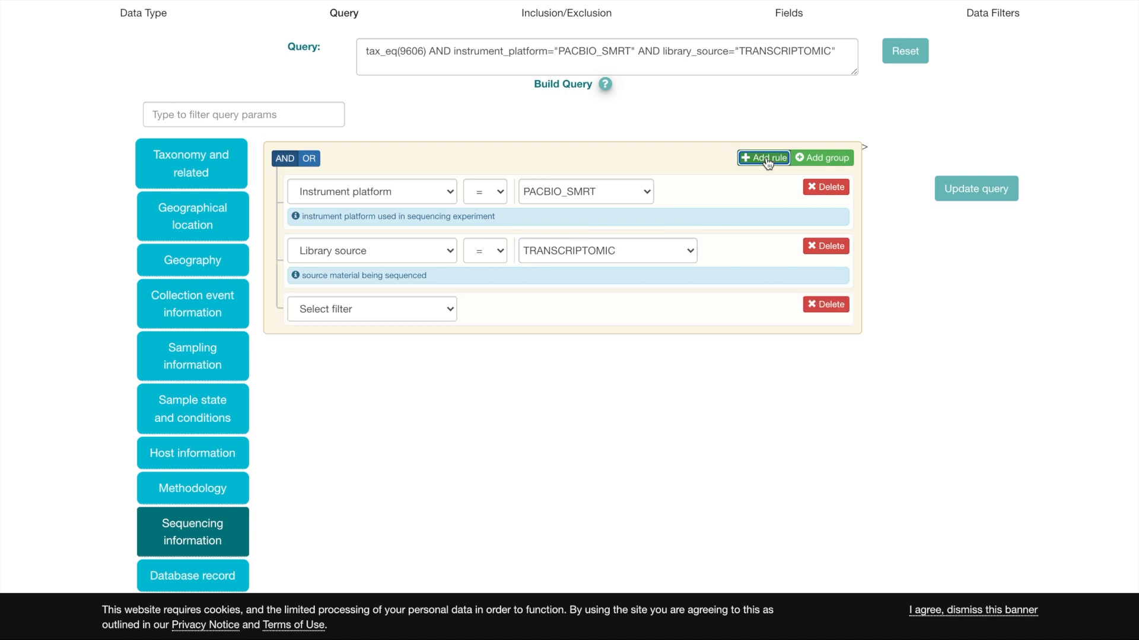
click(403, 322)
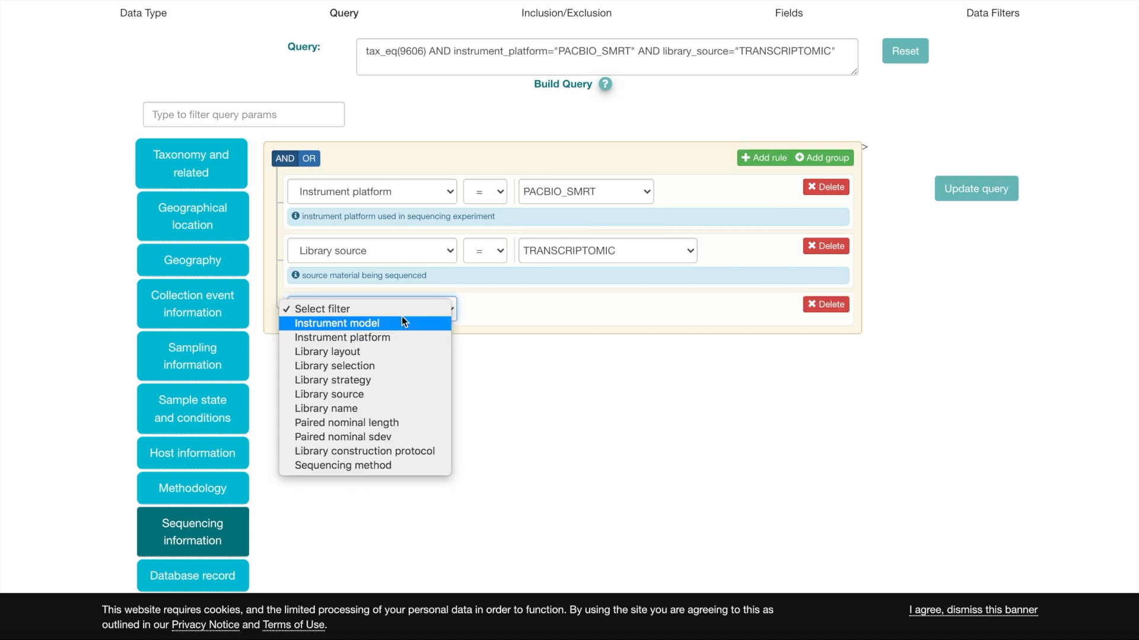
click(383, 382)
click(599, 307)
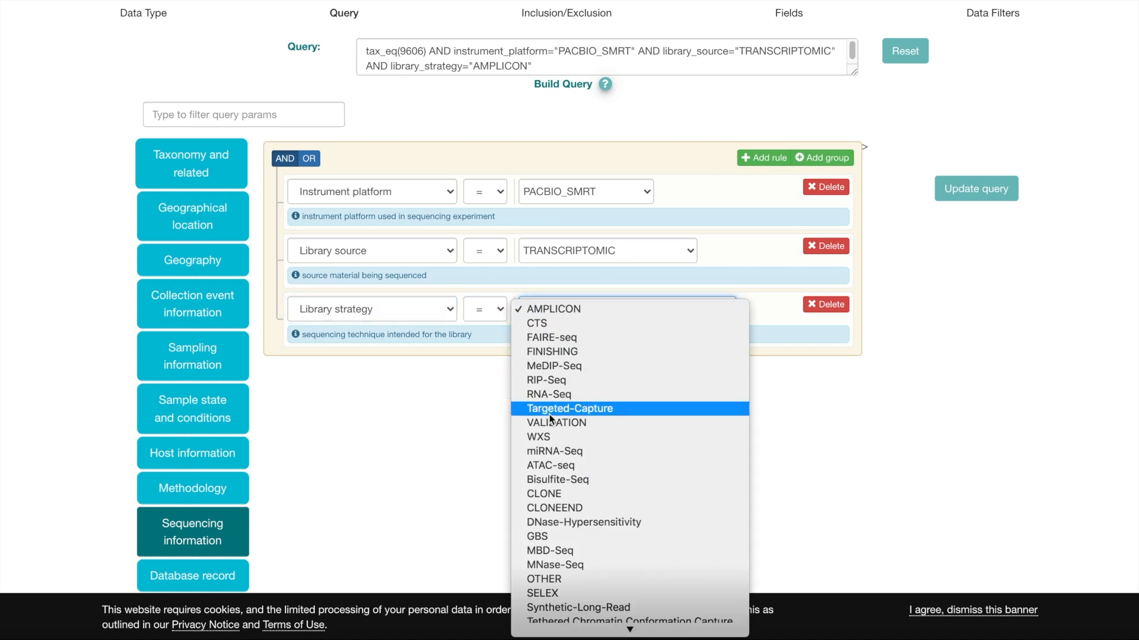
click(559, 394)
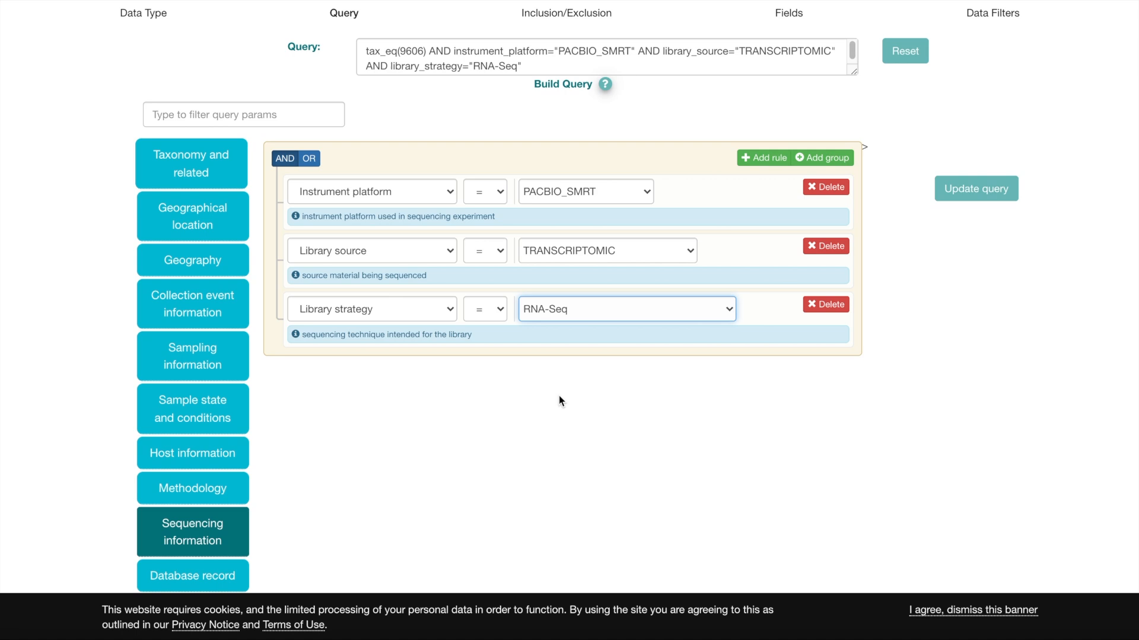
Start a Sequenced molecule condition using the Read count filter, keeping the = operator and an empty value.
scroll(560, 398, down, 5)
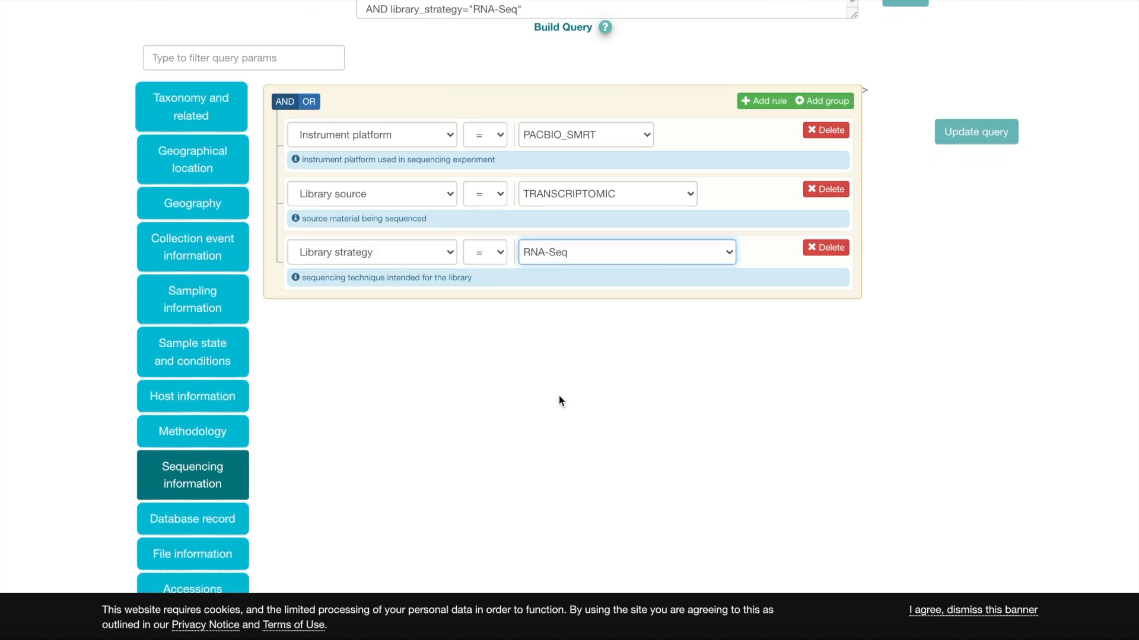
scroll(559, 396, up, 5)
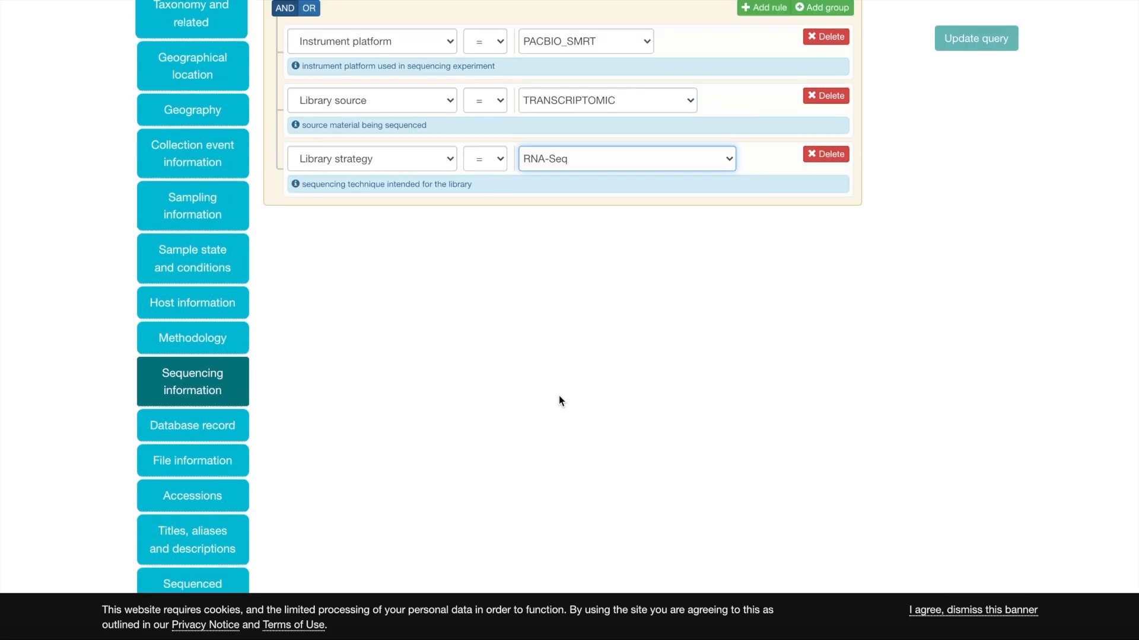
scroll(558, 396, down, 5)
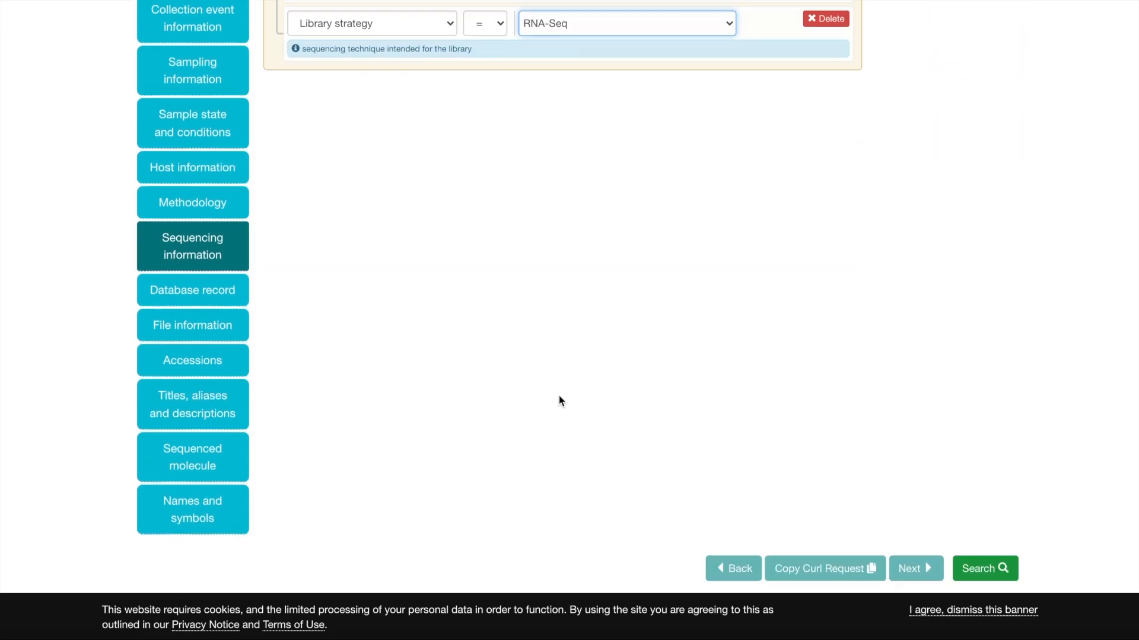
click(230, 446)
scroll(503, 213, up, 4)
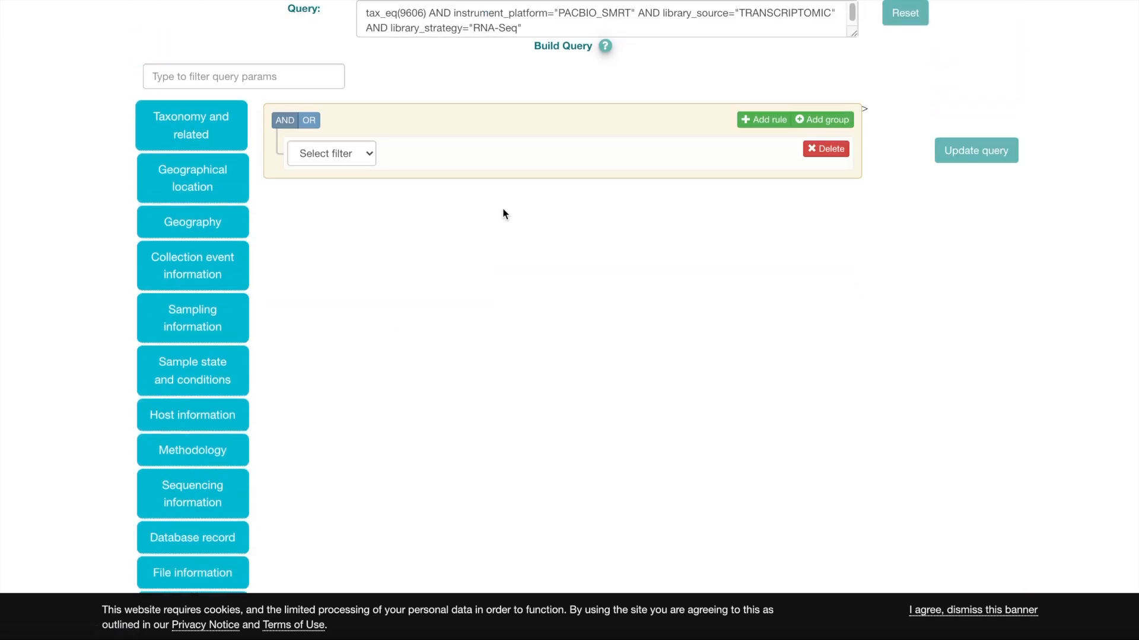
scroll(502, 214, up, 2)
click(330, 231)
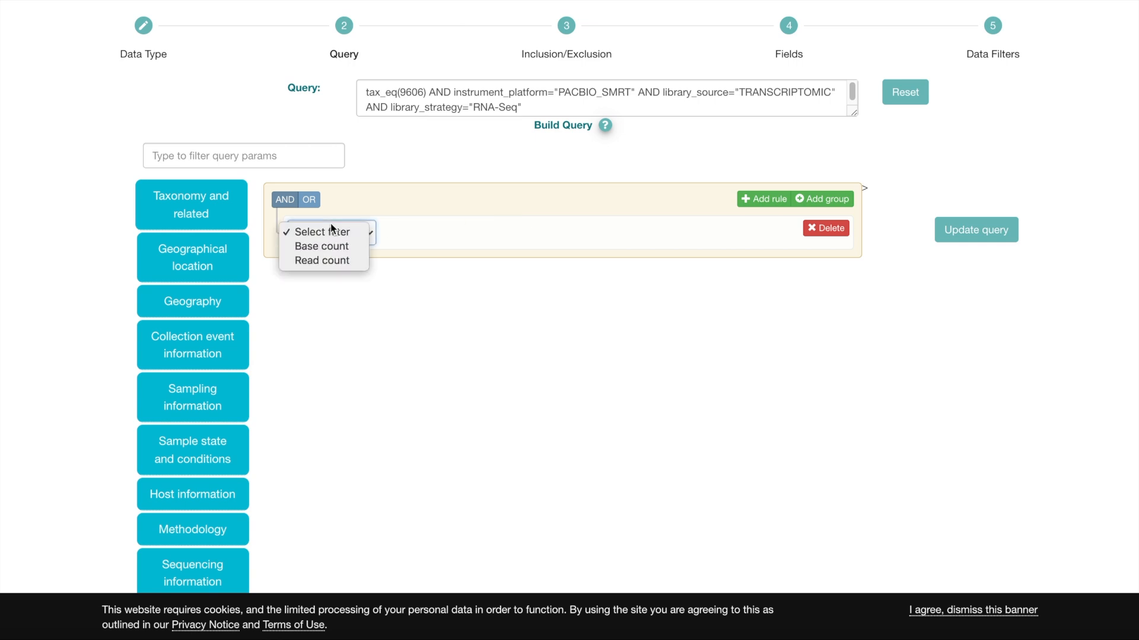
click(324, 259)
click(430, 246)
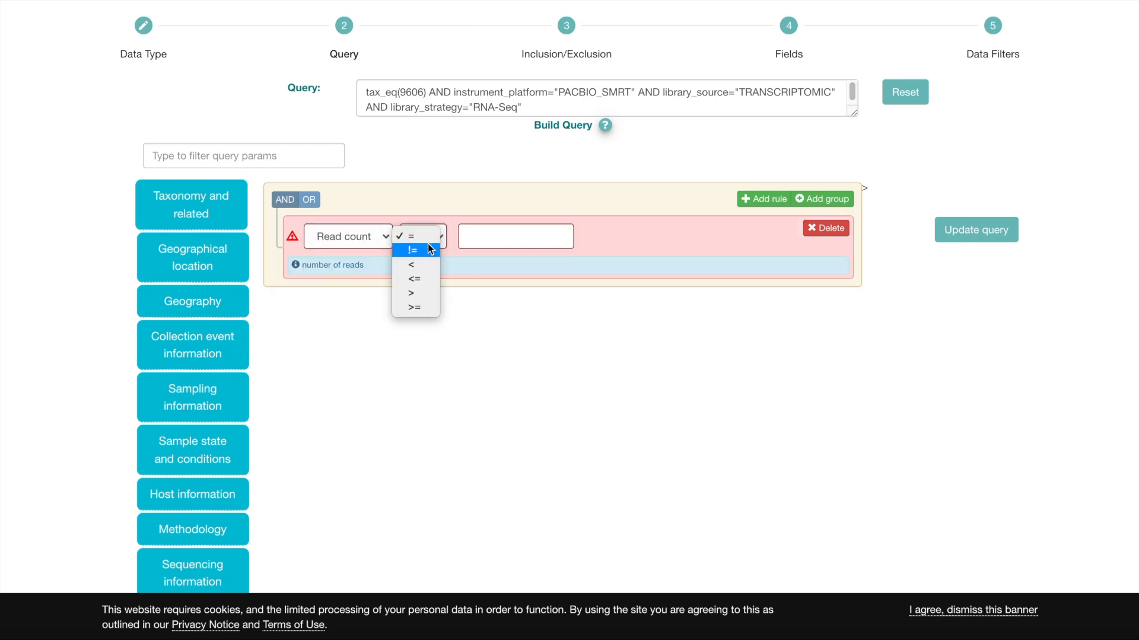
click(421, 236)
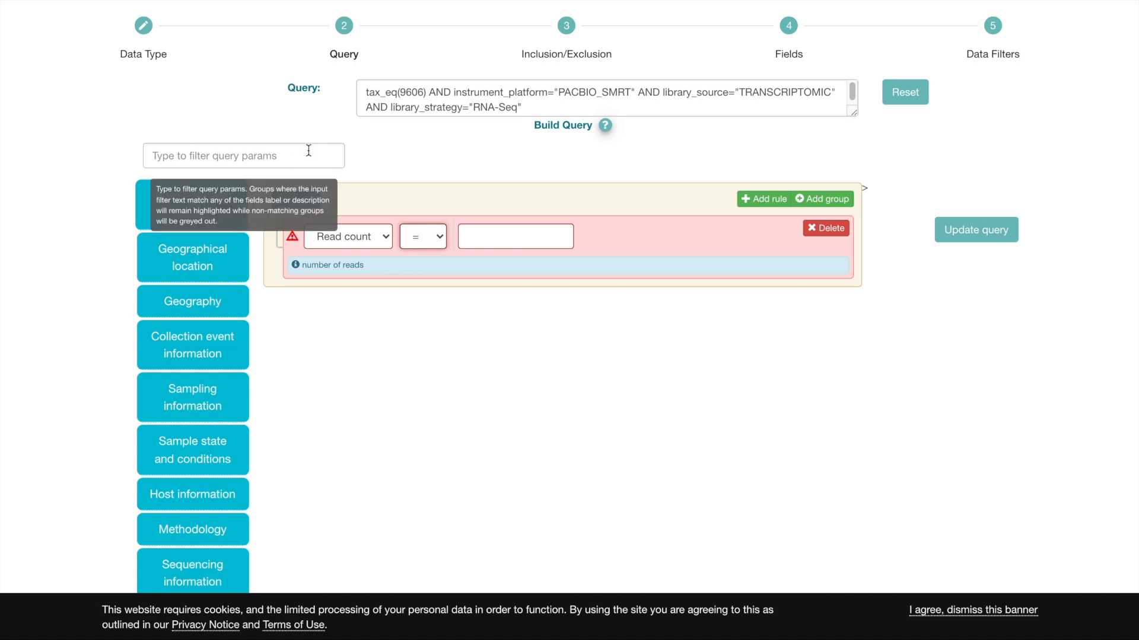
Run the search and look over the returned run accessions and descriptions.
scroll(308, 150, down, 1)
scroll(308, 149, up, 2)
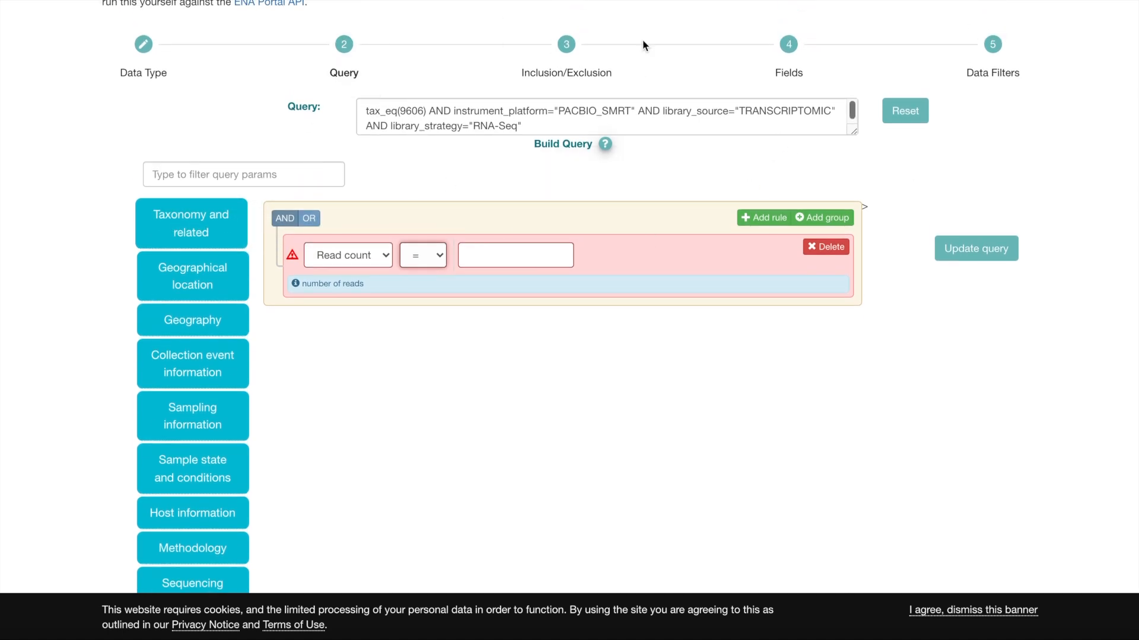
scroll(789, 282, down, 9)
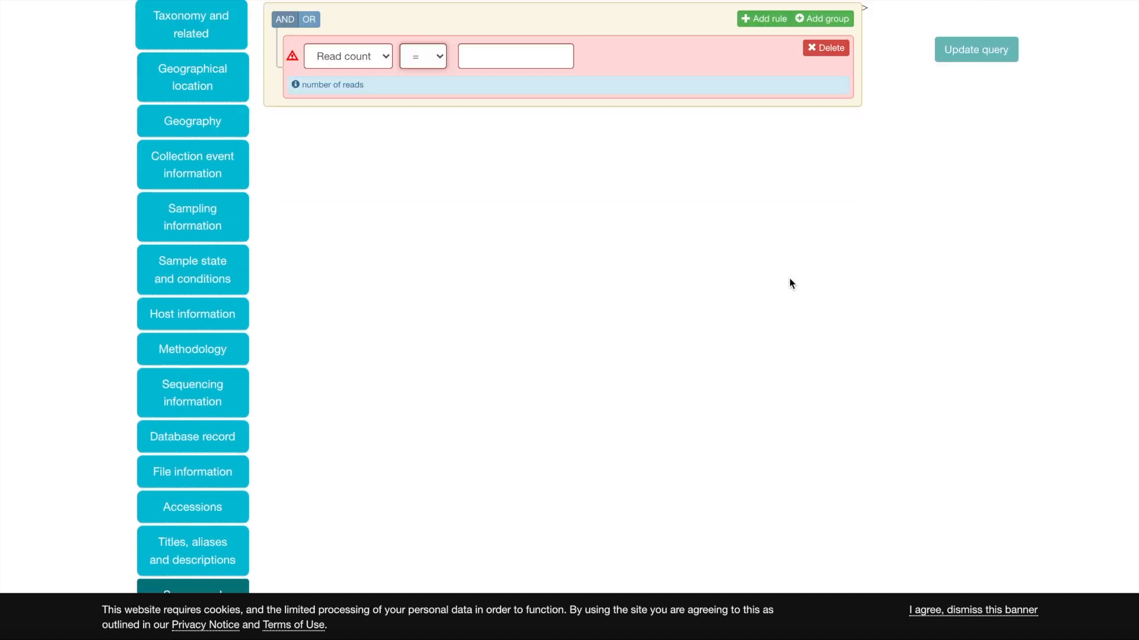
click(1004, 392)
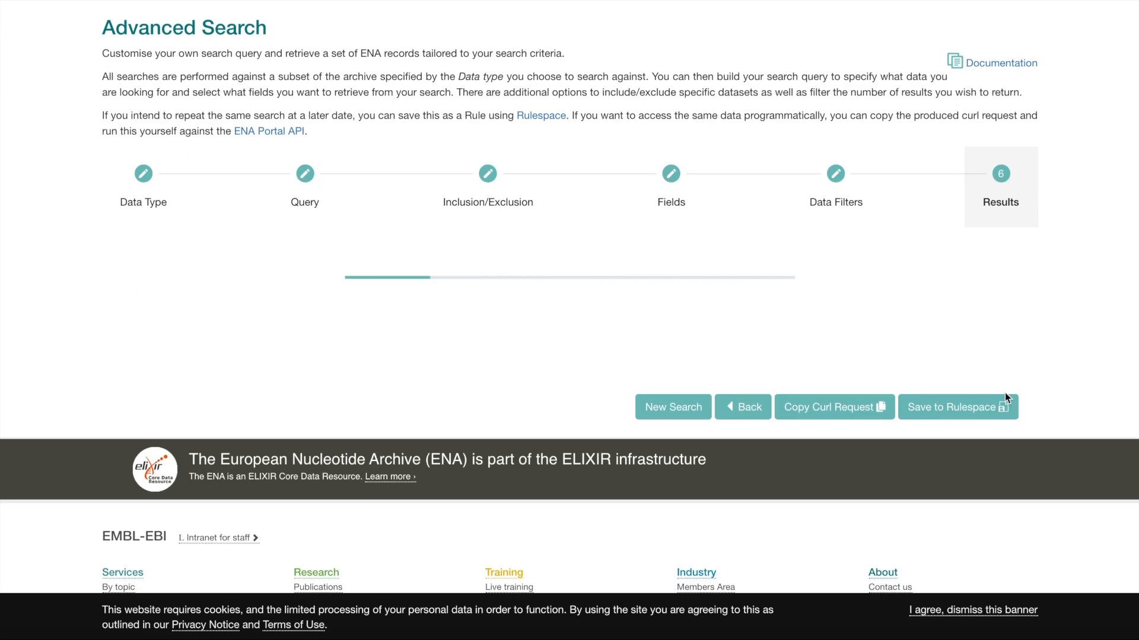
scroll(1004, 392, down, 3)
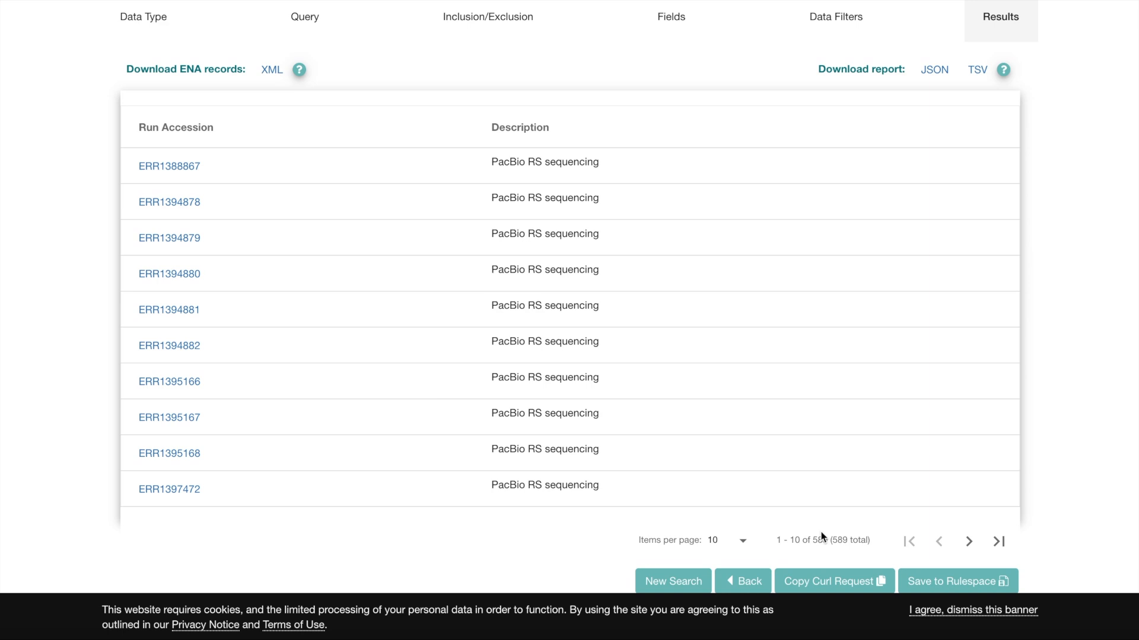
scroll(418, 454, up, 3)
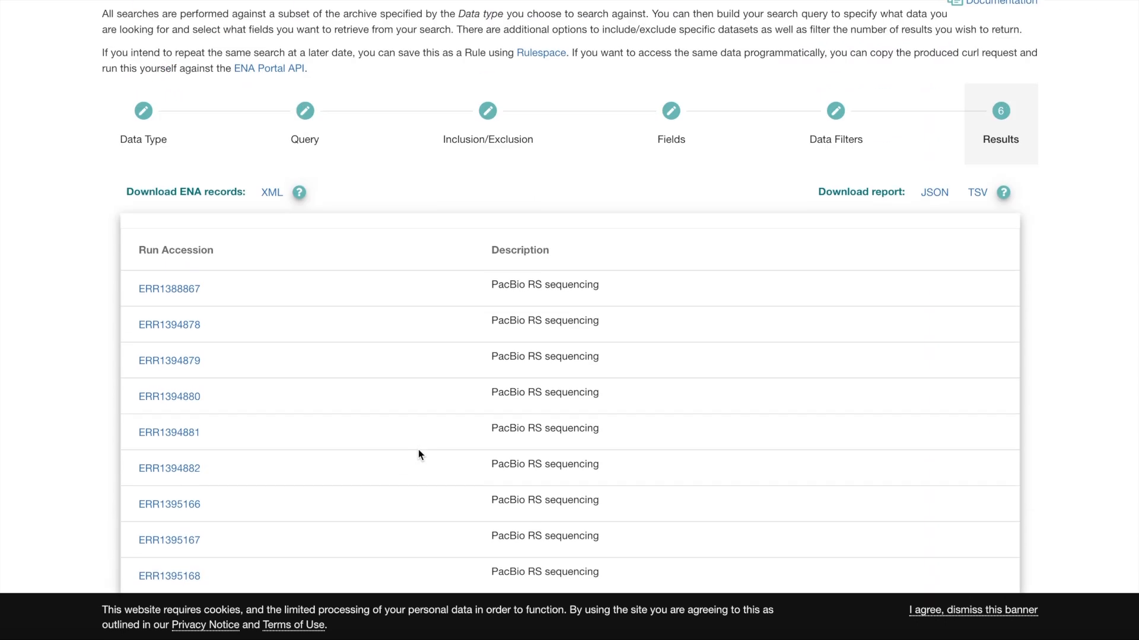
scroll(418, 454, down, 2)
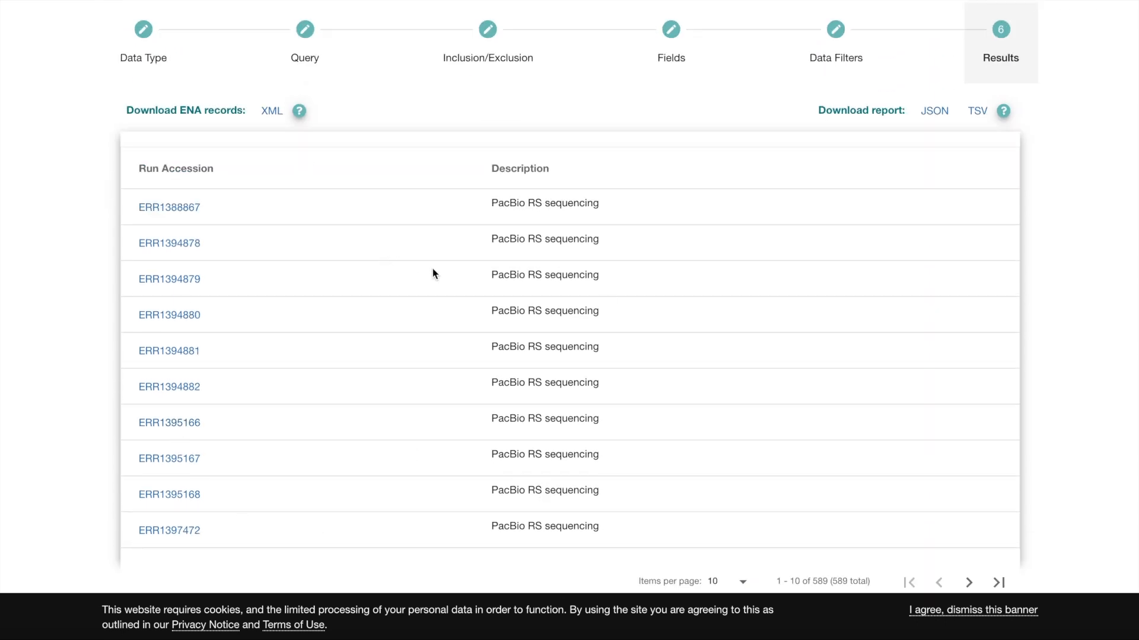
Switch the result fields to manual selection and add experiment_title to the selected fields.
click(814, 45)
click(652, 45)
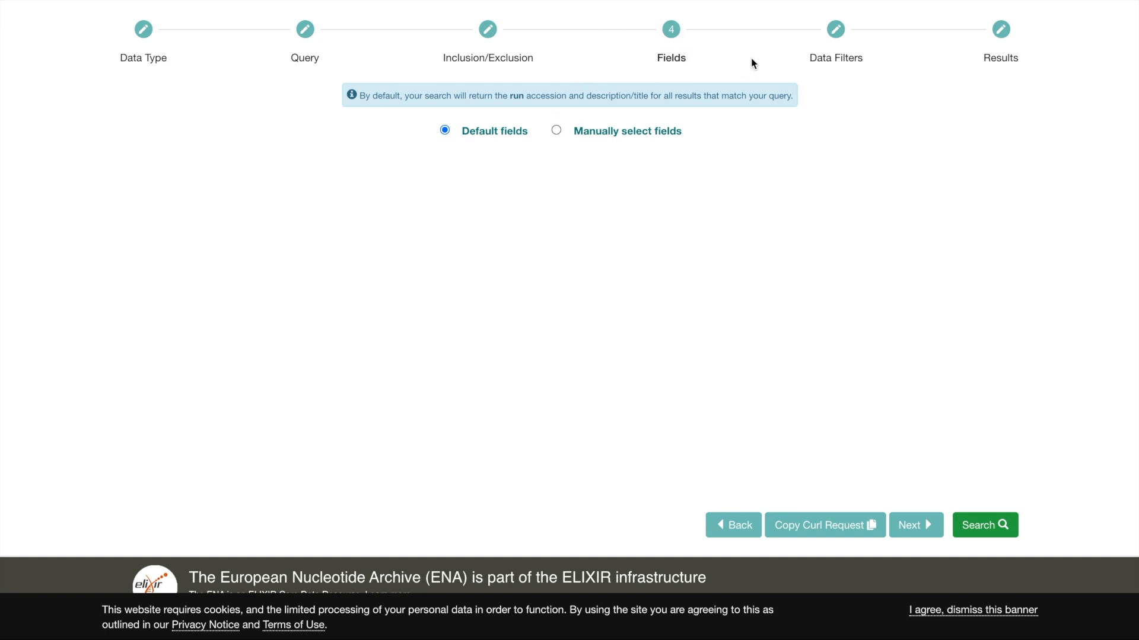
click(556, 131)
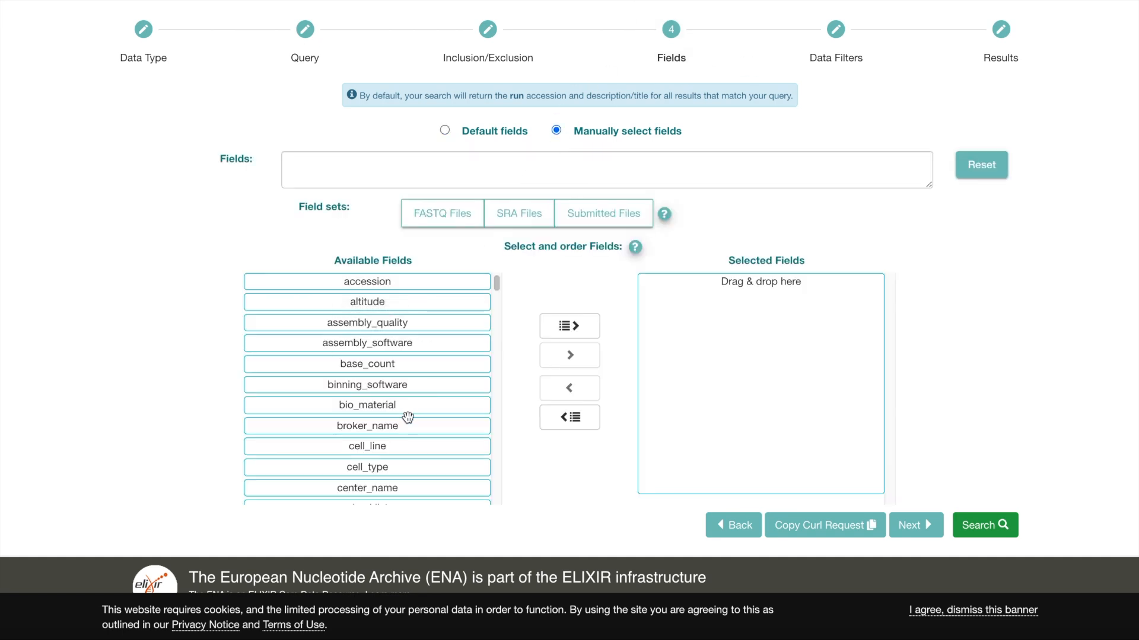
scroll(407, 419, down, 5)
scroll(407, 418, down, 7)
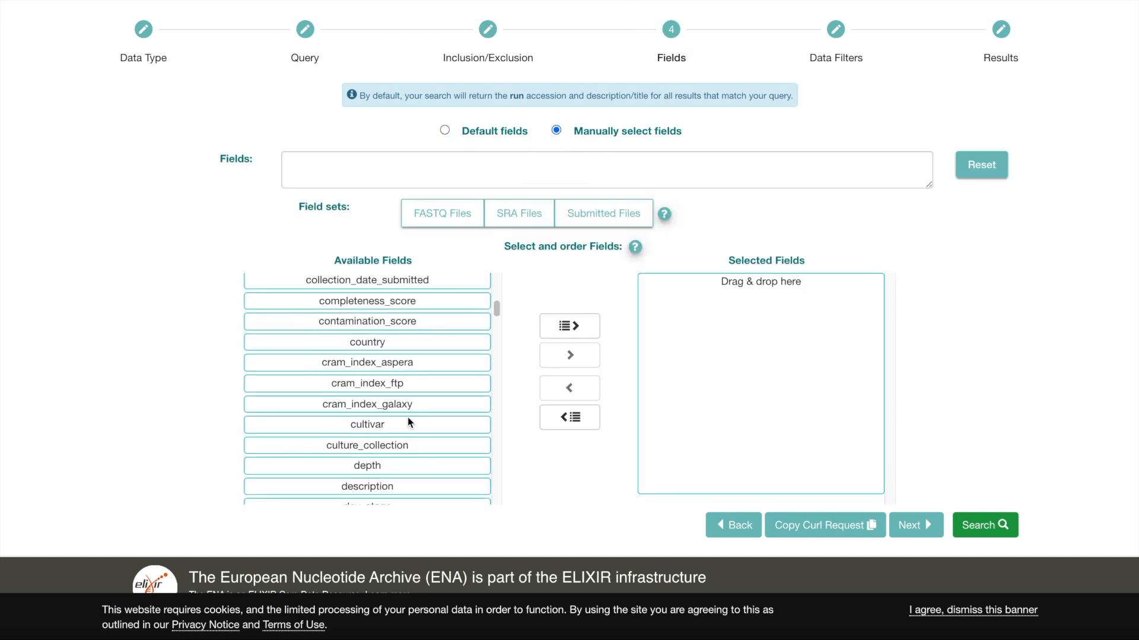
scroll(408, 419, down, 3)
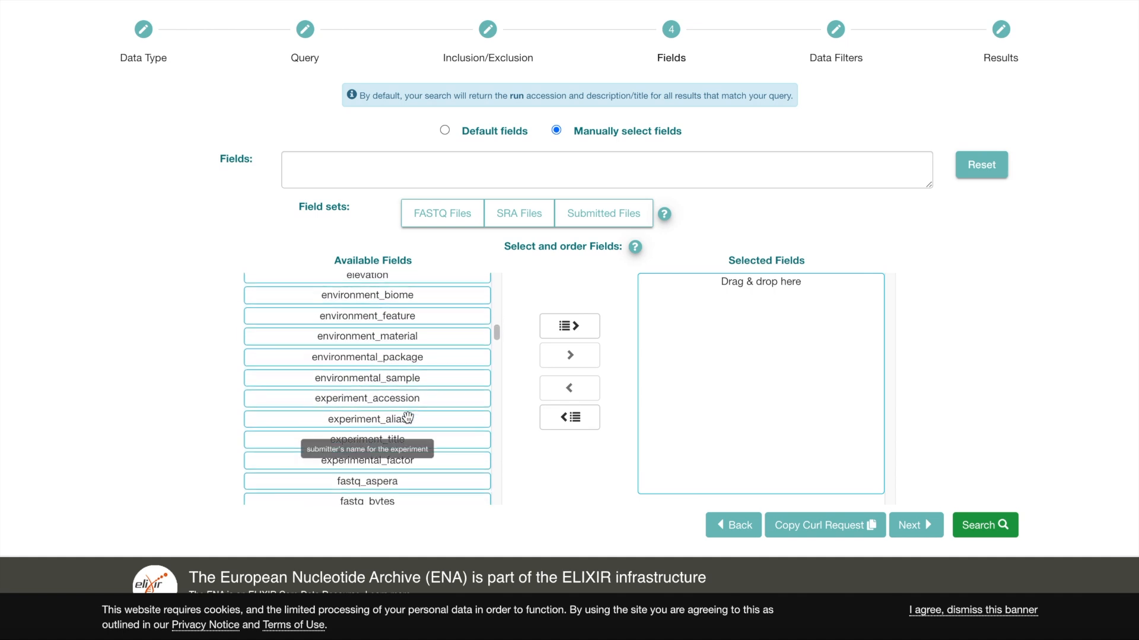
click(382, 440)
drag(517, 445, 764, 318)
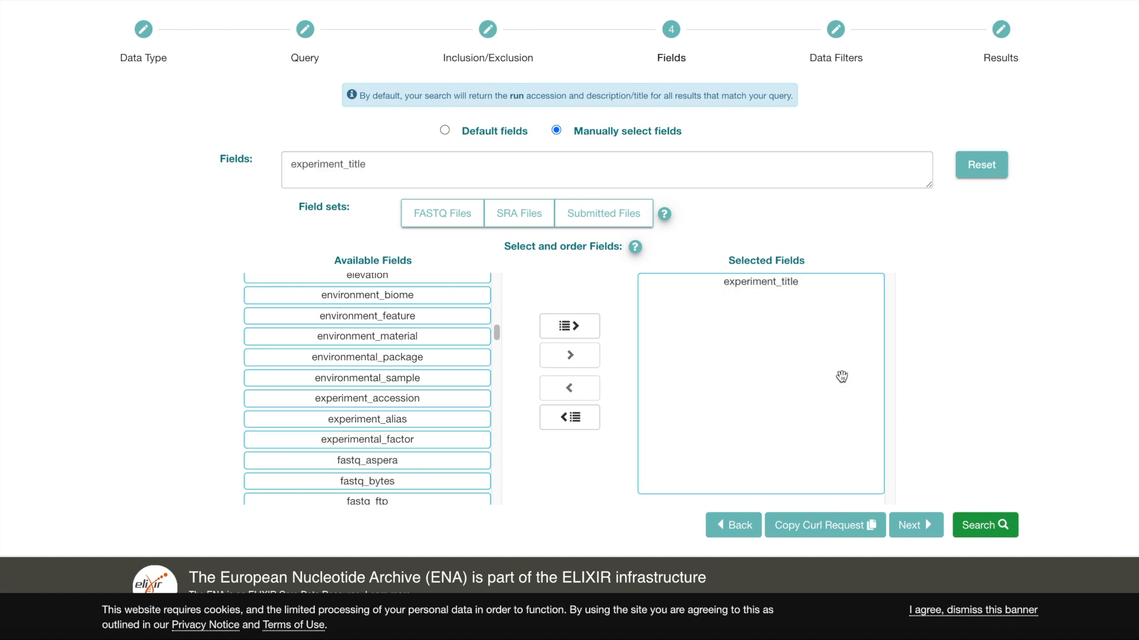
Rerun the search and review the experiment titles, advancing to the third page of results.
click(985, 525)
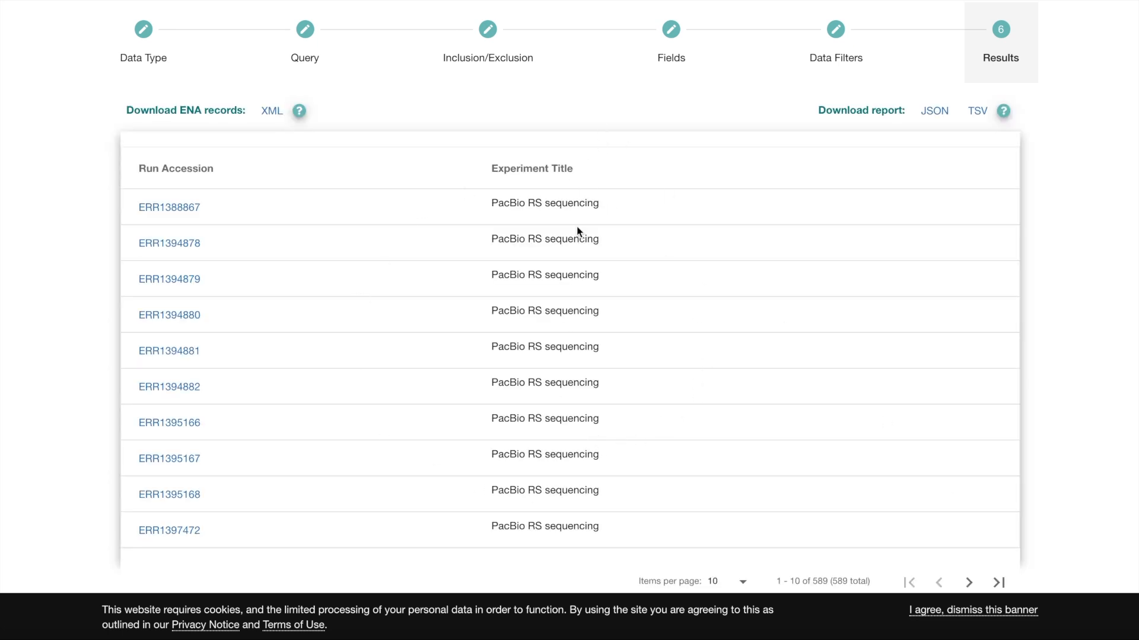
scroll(580, 229, down, 1)
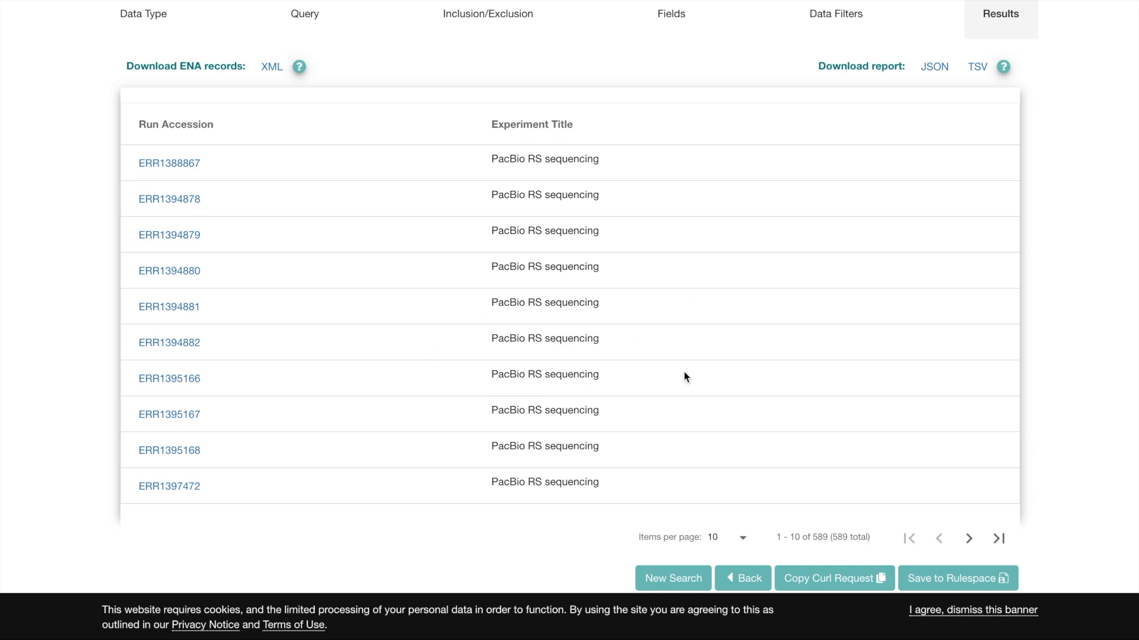
scroll(720, 440, down, 1)
scroll(720, 440, up, 3)
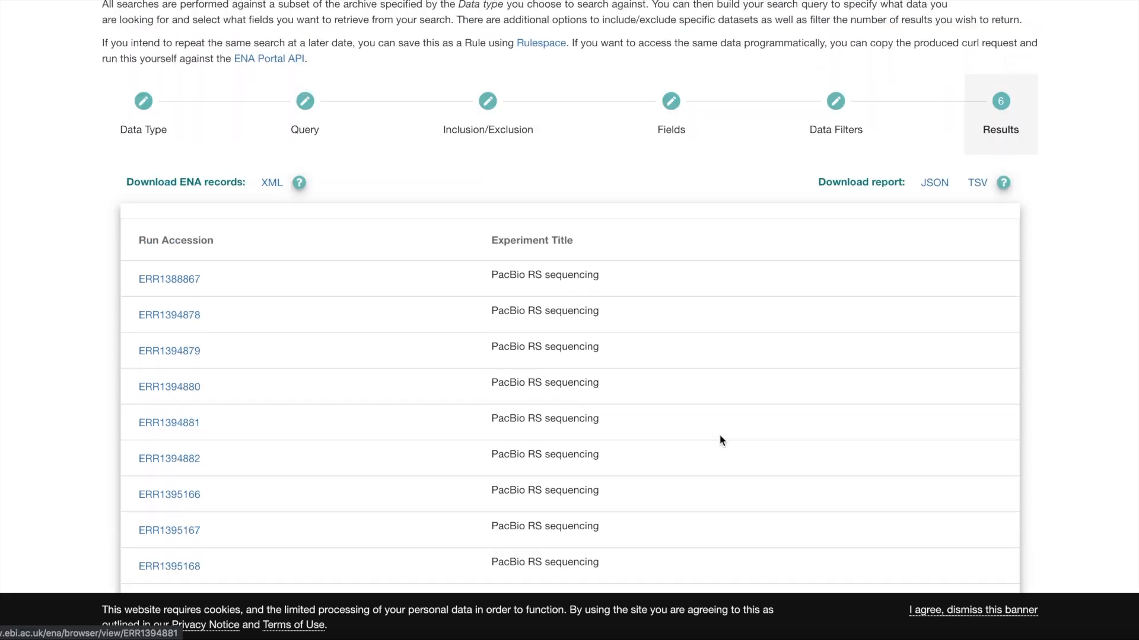
scroll(720, 440, down, 3)
click(967, 537)
click(968, 538)
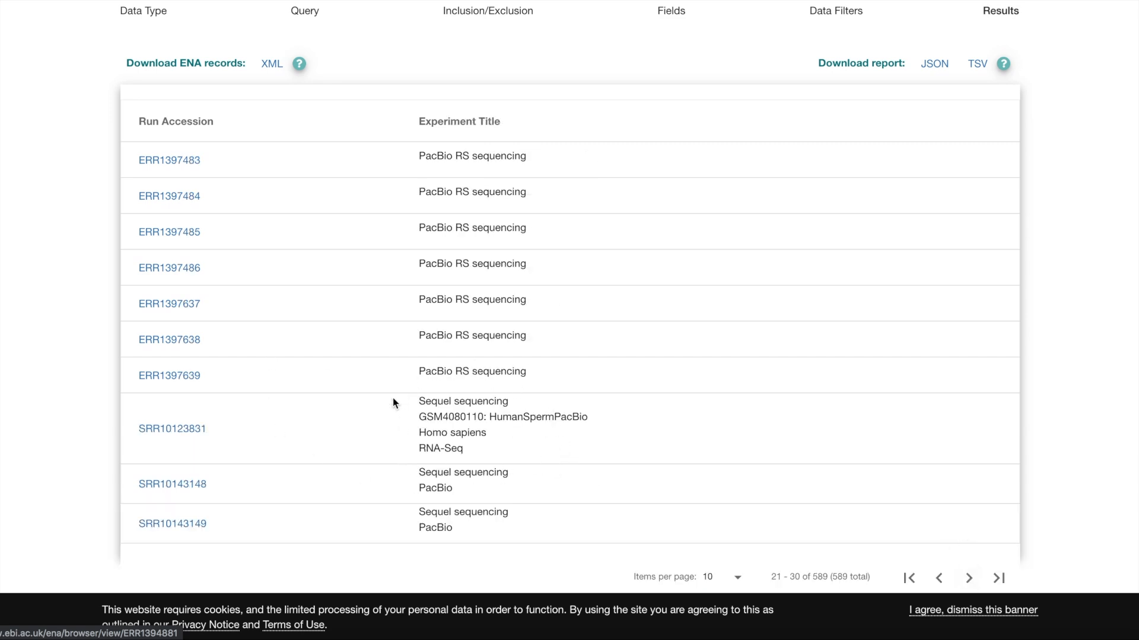
scroll(393, 403, up, 1)
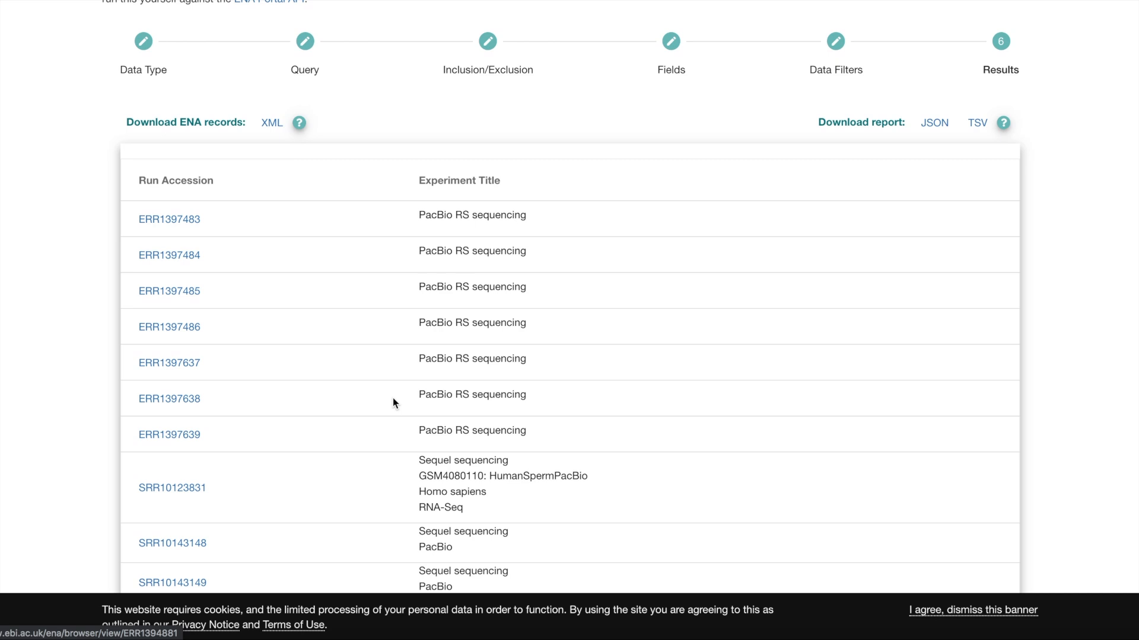
scroll(393, 403, up, 2)
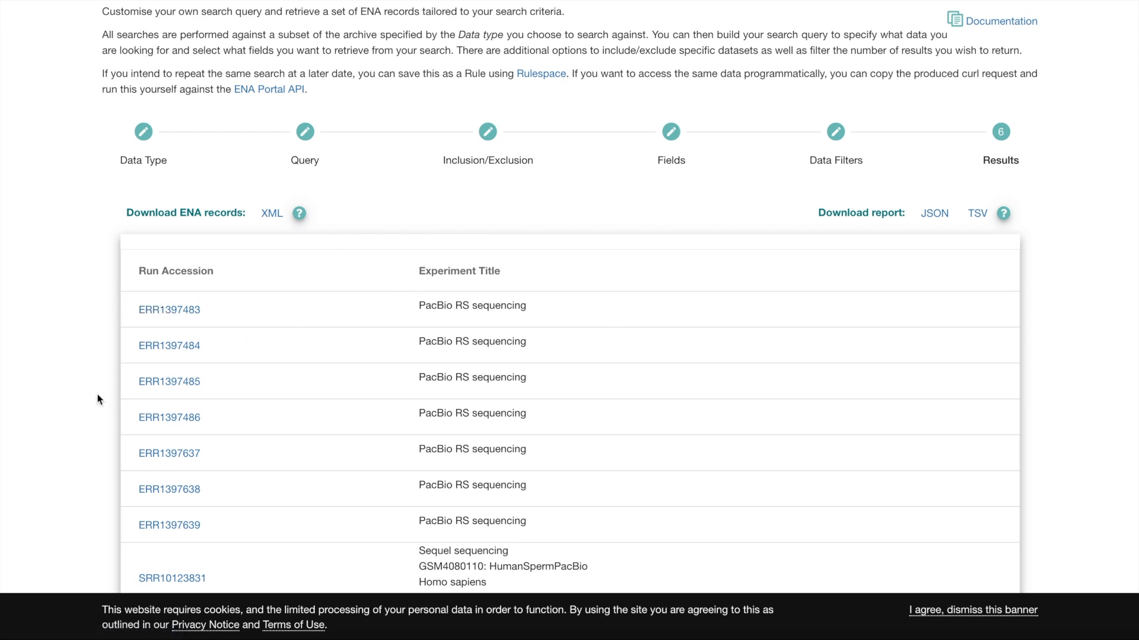
Return to the query, set the Read count rule to >= 2000, and run the search again.
click(330, 166)
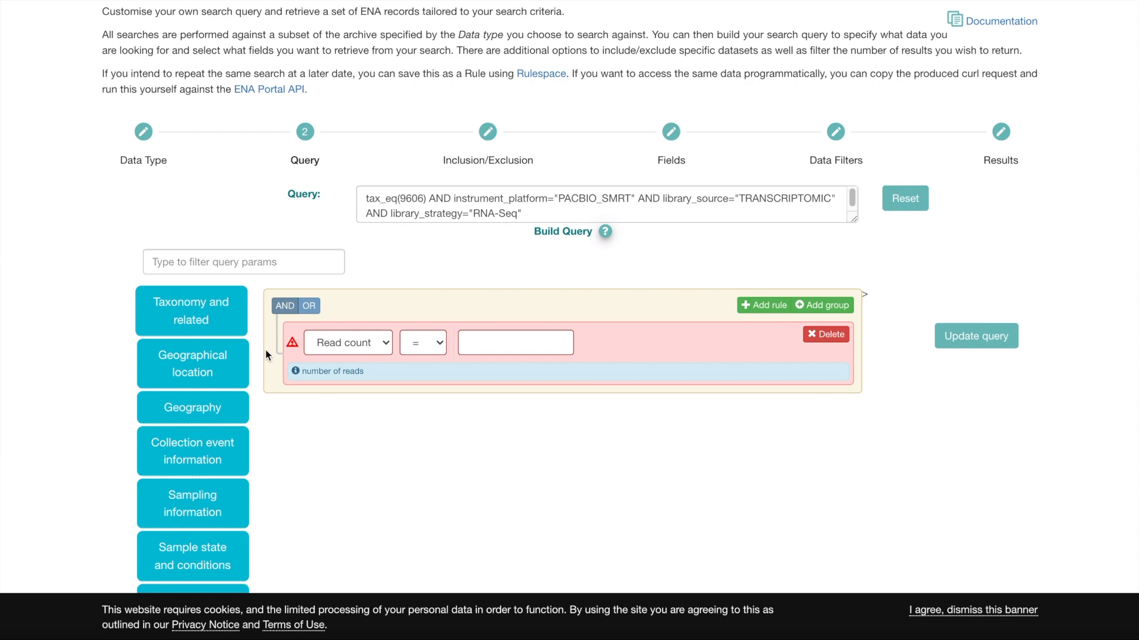
scroll(268, 353, down, 3)
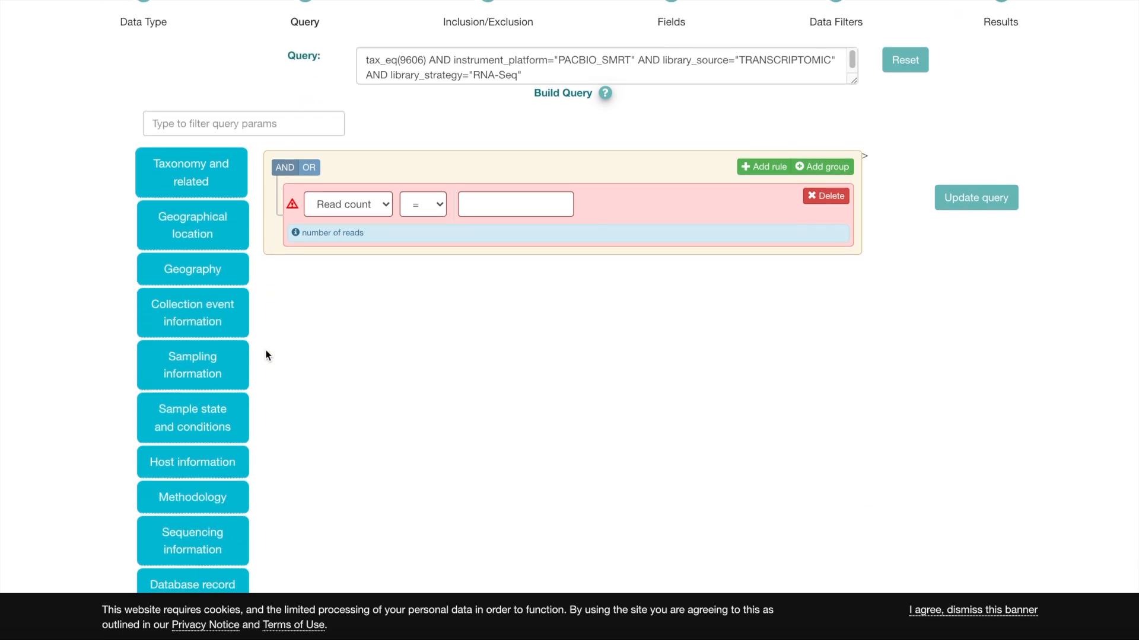
click(429, 205)
click(414, 276)
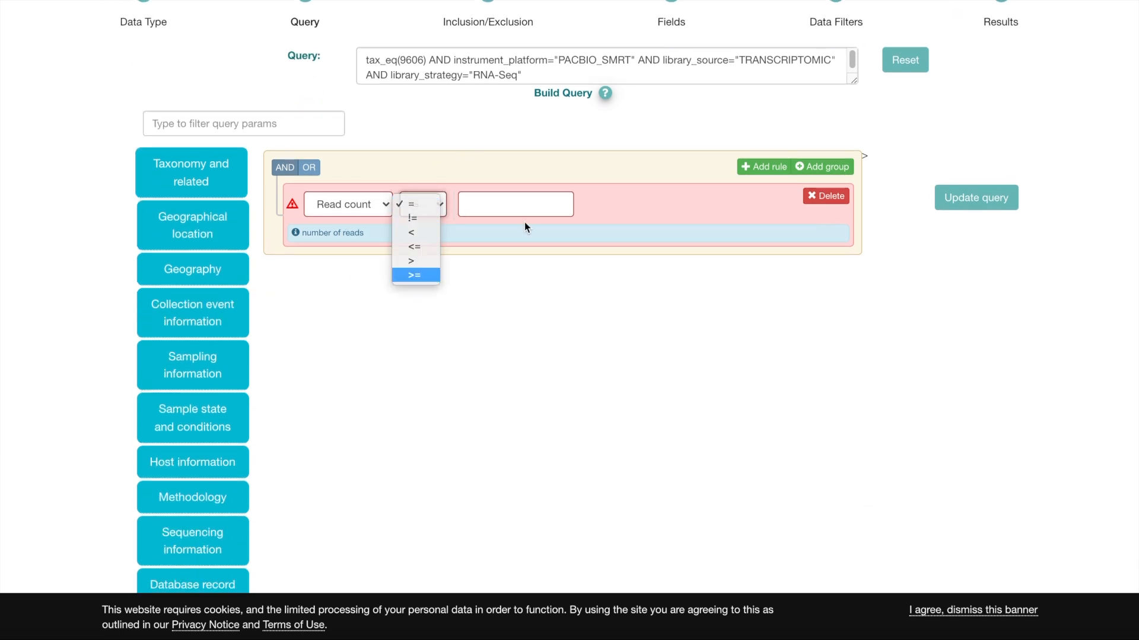
click(501, 204)
text(2000)
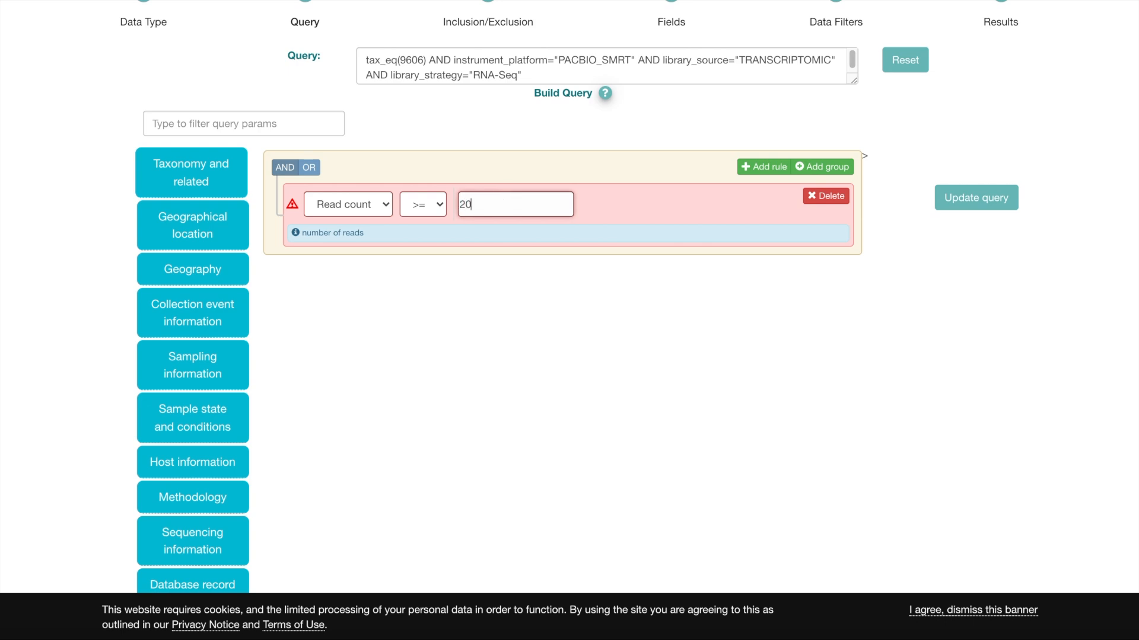
click(594, 300)
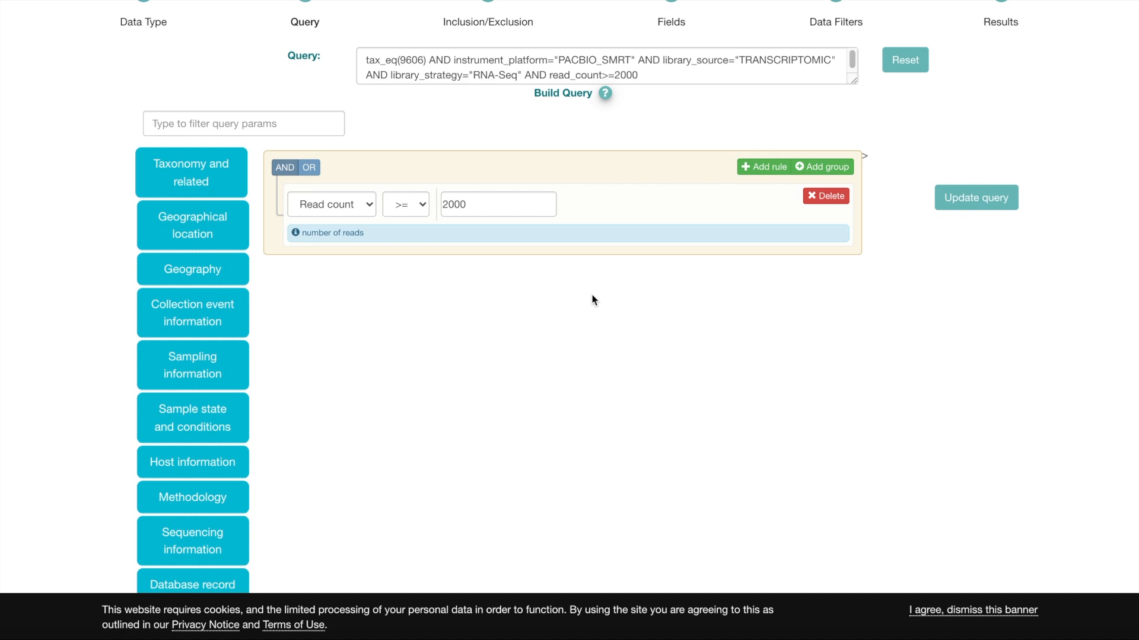
scroll(593, 299, down, 6)
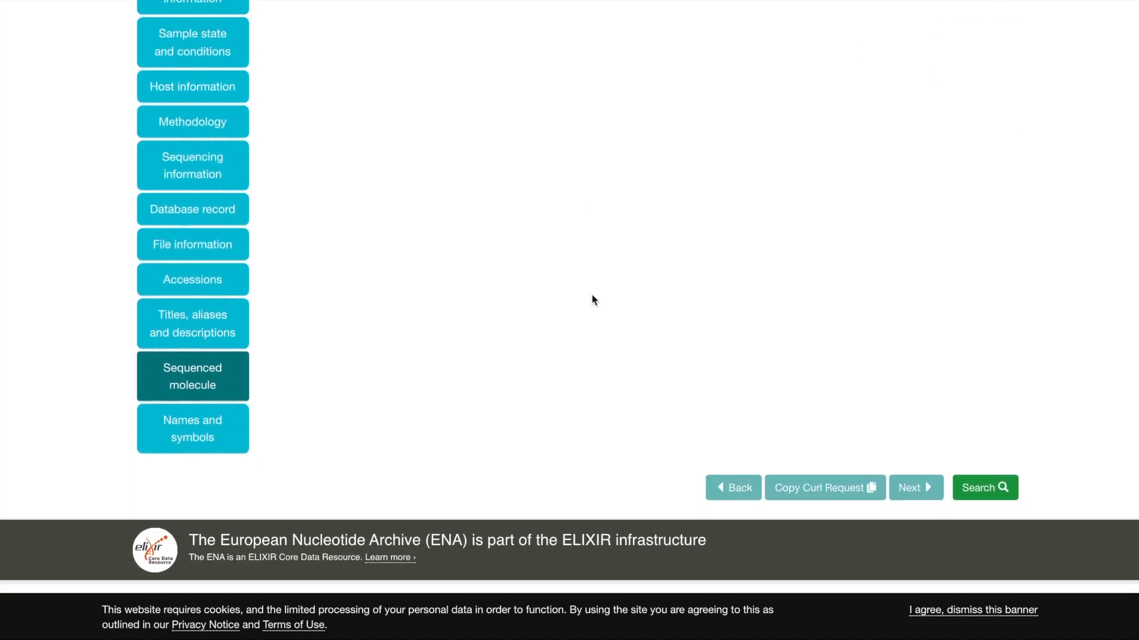
click(1006, 490)
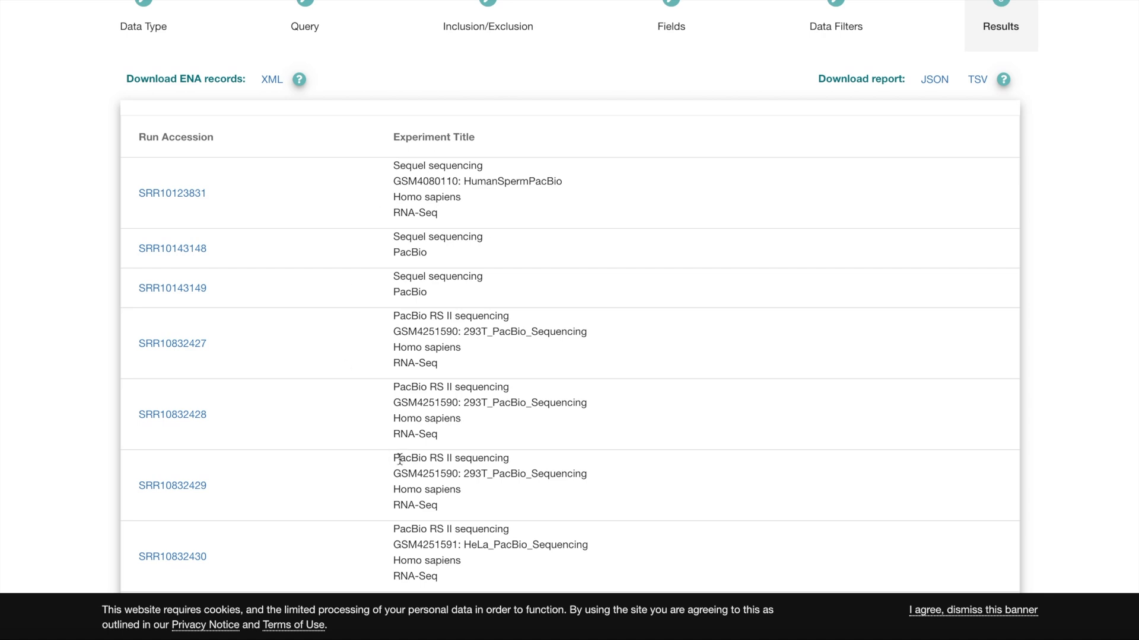
Examine the experiment titles on the first page of filtered results, checking the sample names in the PacBio RS II entries.
scroll(403, 465, down, 3)
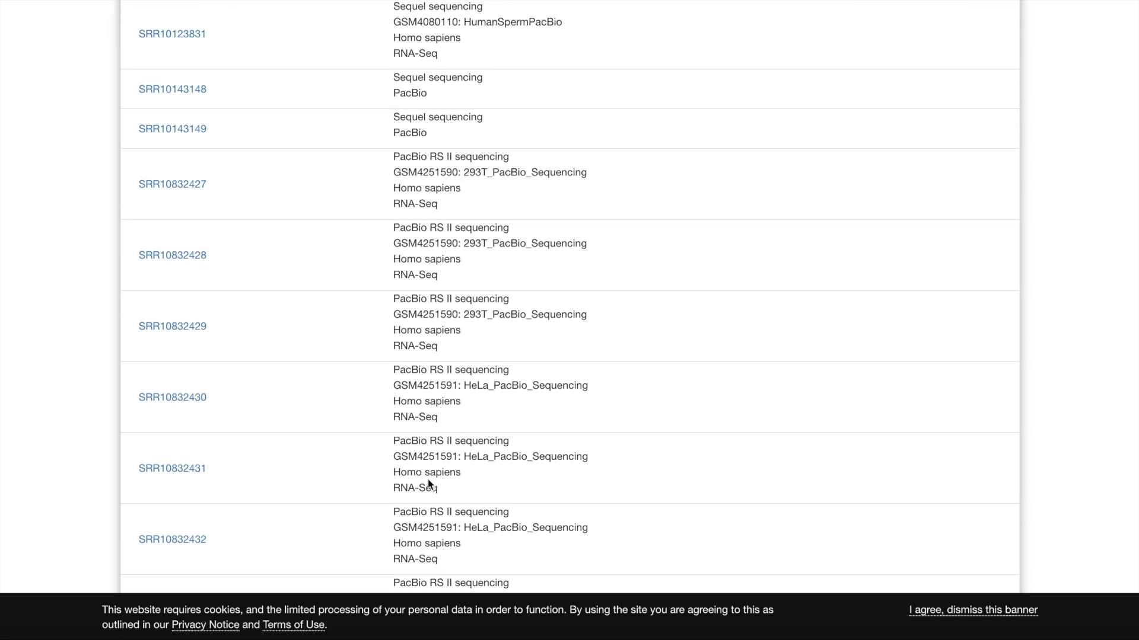
scroll(428, 480, down, 1)
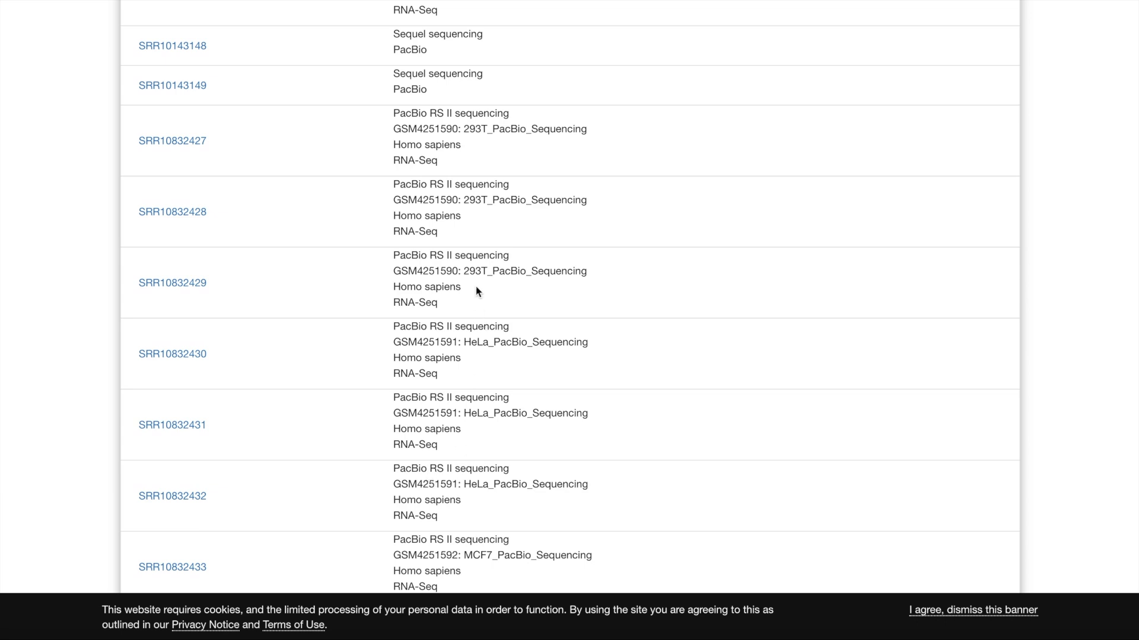
double_click(473, 270)
click(472, 270)
double_click(473, 200)
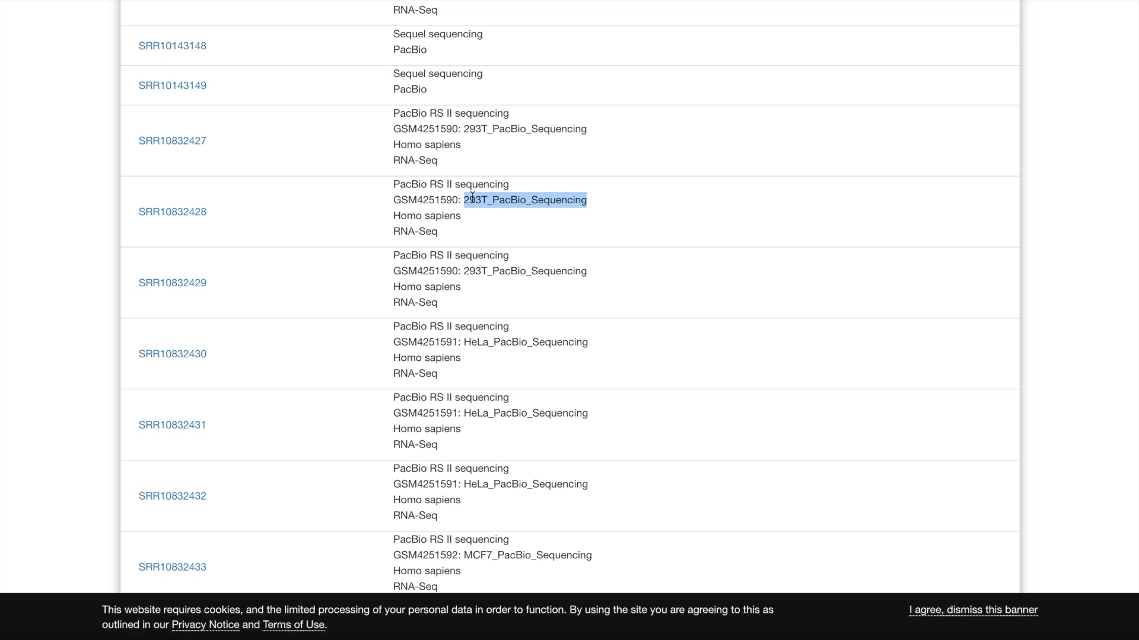
double_click(476, 130)
click(473, 219)
scroll(473, 217, down, 2)
scroll(473, 216, down, 2)
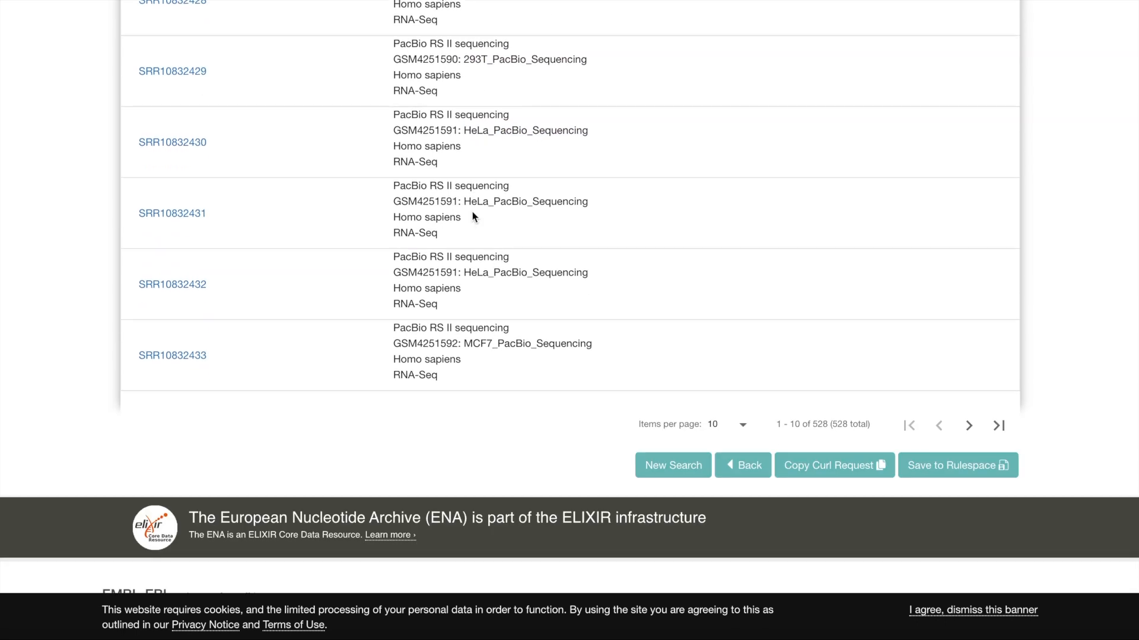
Return to the result field selection and look through the available fields from the fastq entries to the library entries.
scroll(475, 217, up, 10)
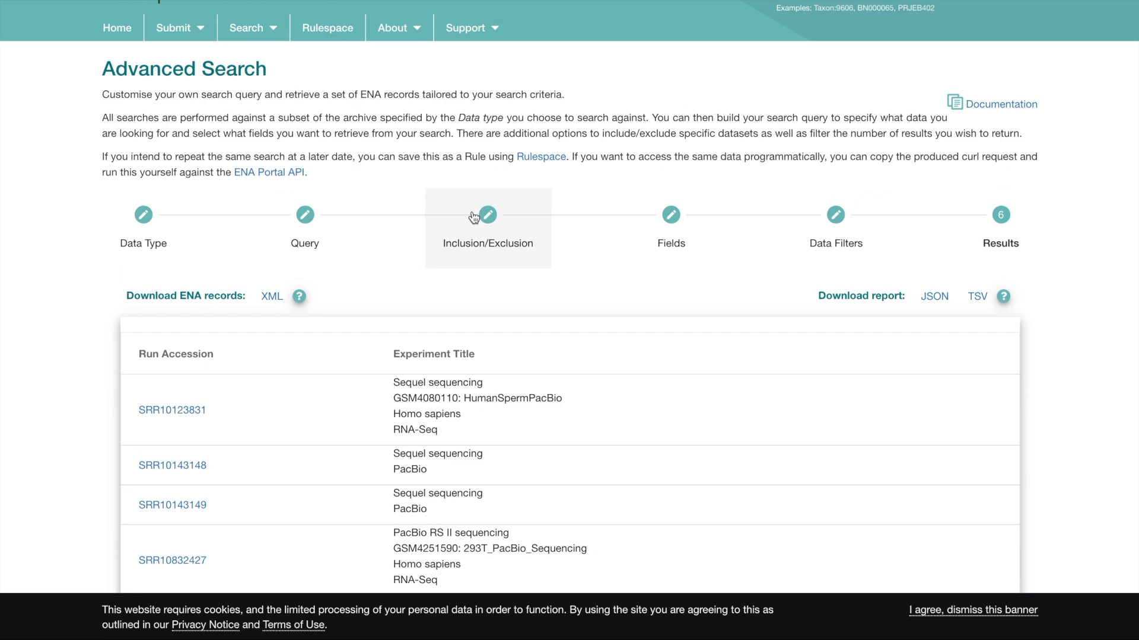
click(671, 226)
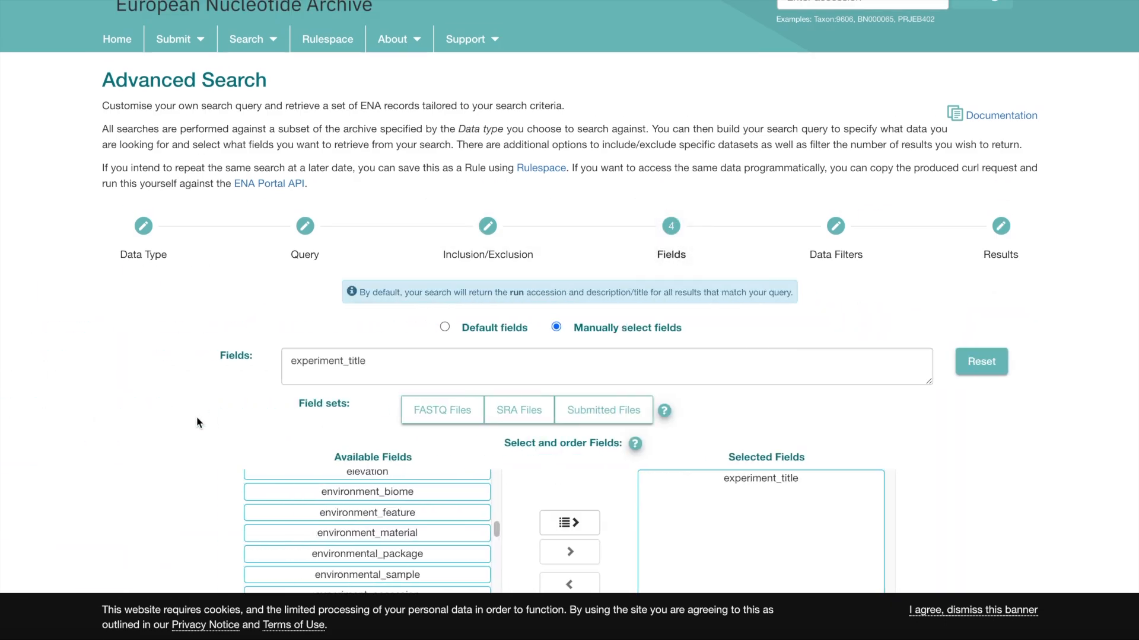
scroll(337, 436, down, 3)
scroll(336, 436, down, 5)
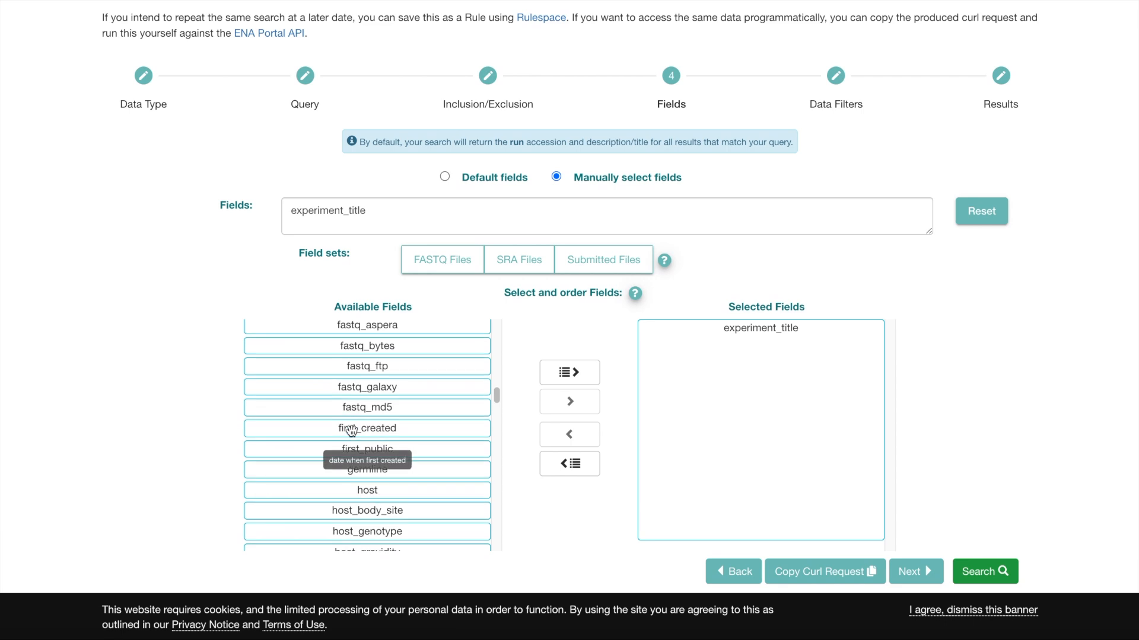
scroll(318, 498, down, 3)
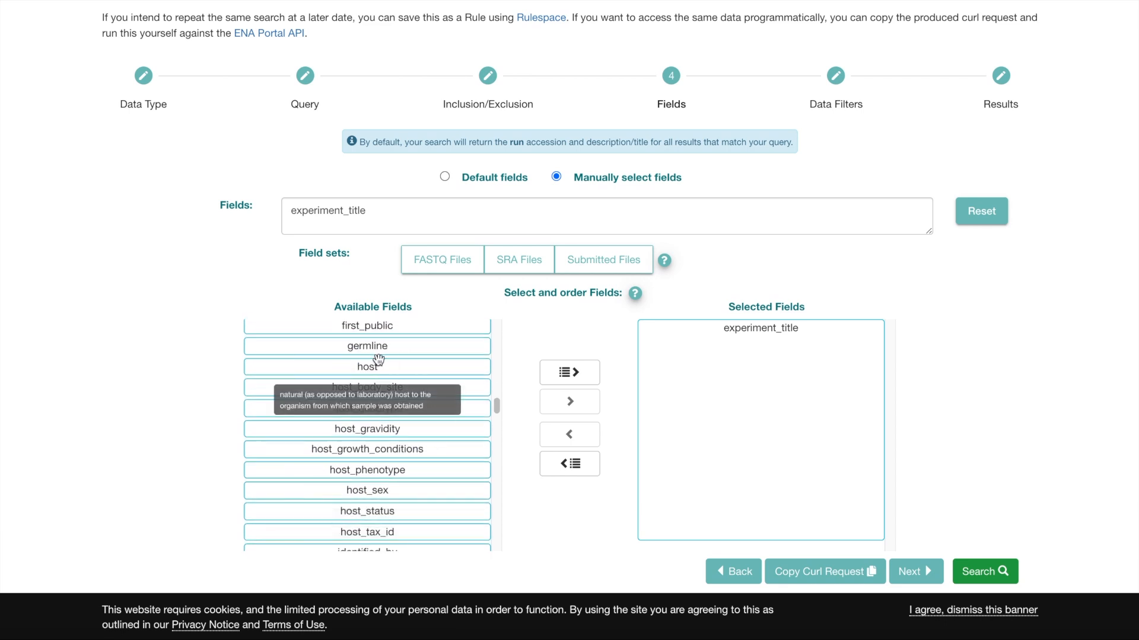
scroll(375, 444, down, 4)
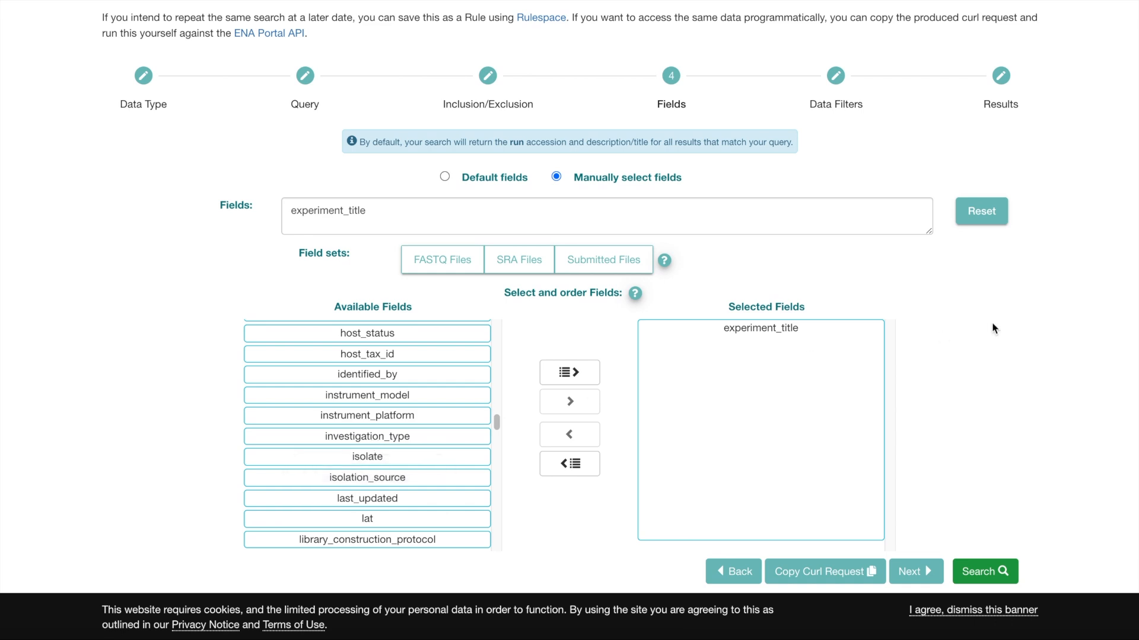
scroll(1029, 326, up, 2)
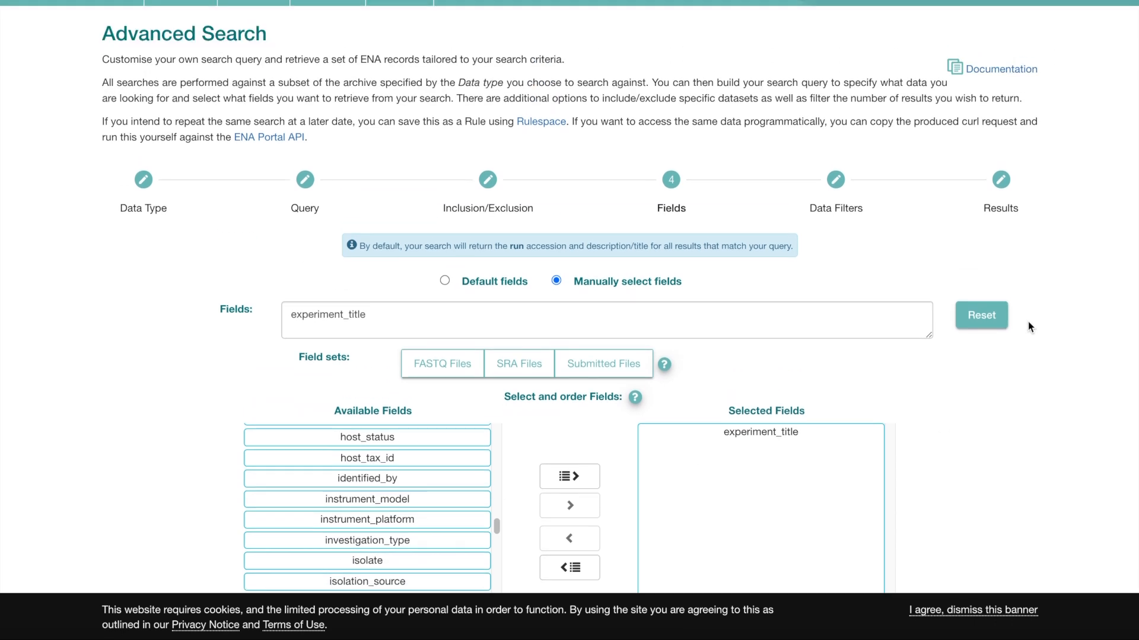